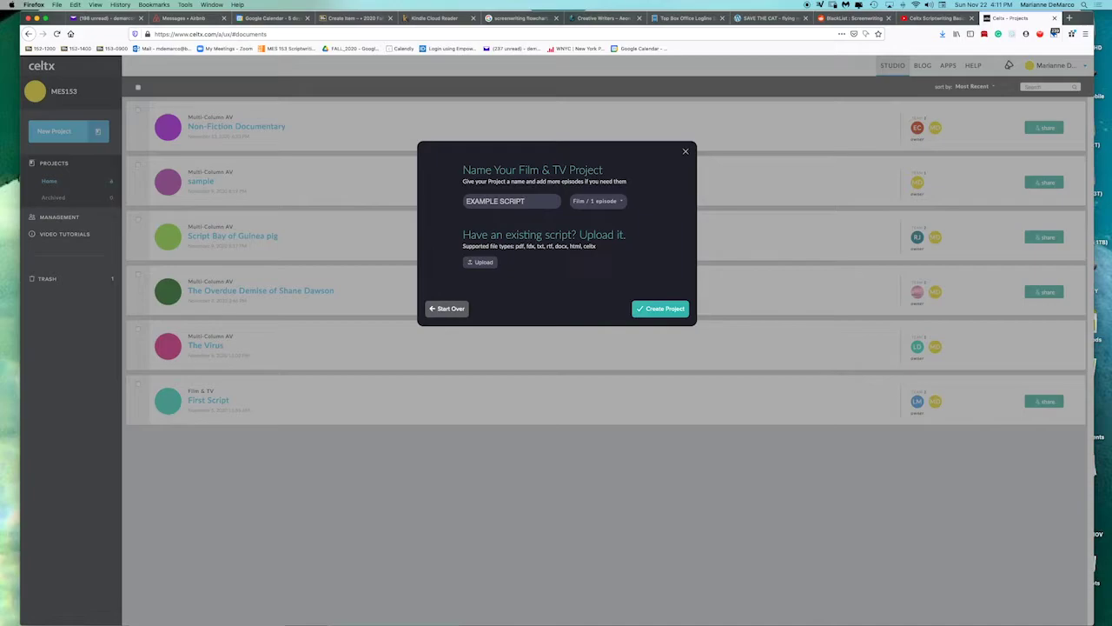
- Create the EXAMPLE SCRIPT project as a one-episode film and begin its screenplay with an INT. scene heading
click(610, 201)
click(617, 199)
click(647, 309)
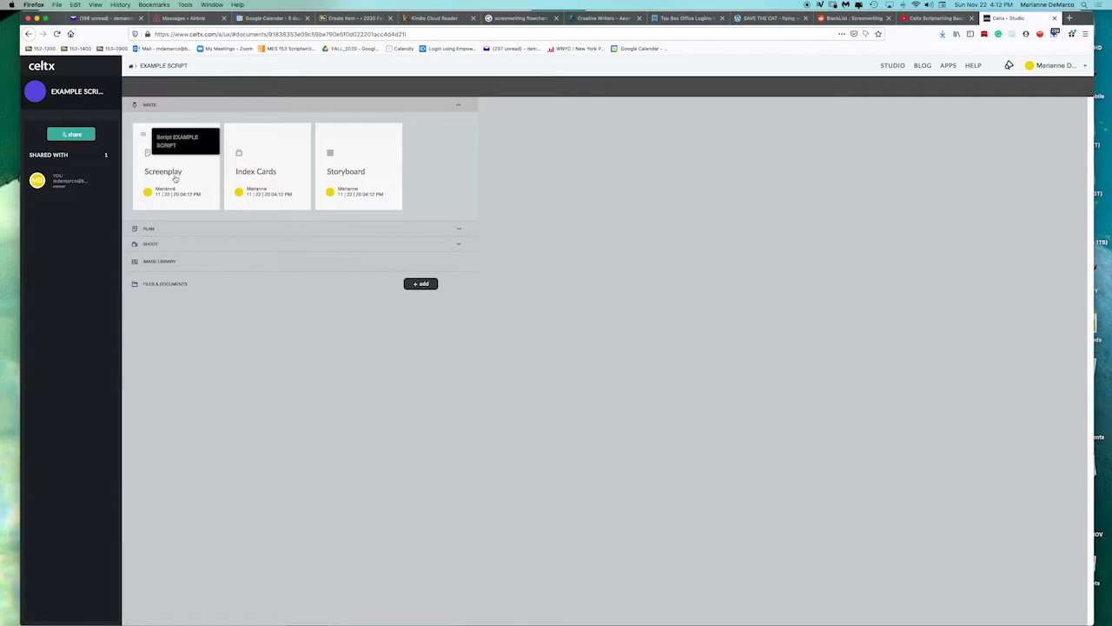
click(175, 183)
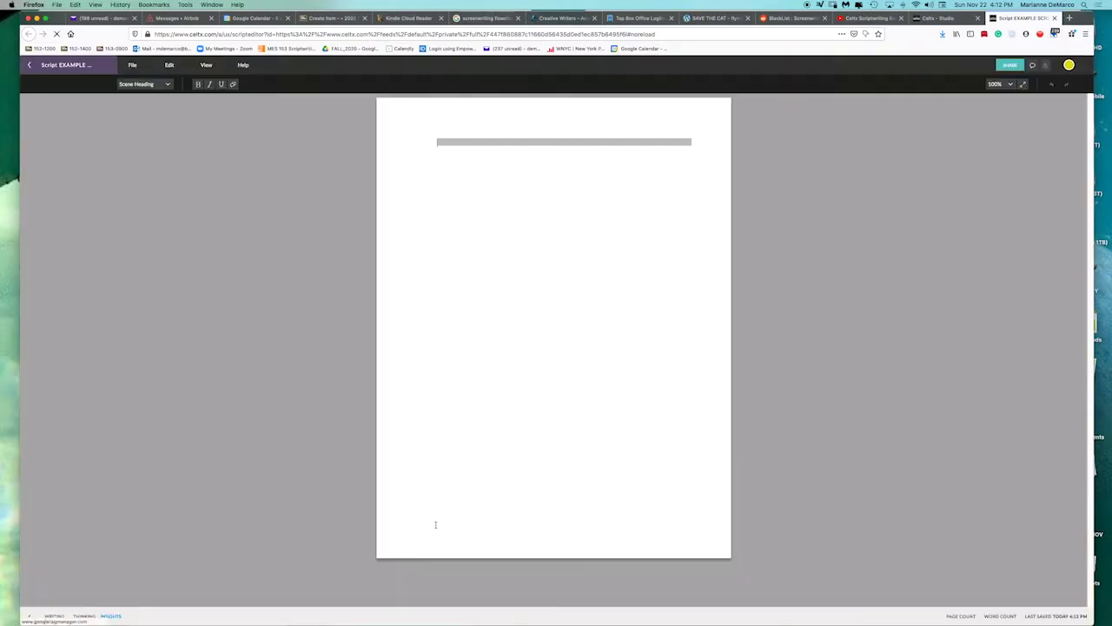
text(INT. )
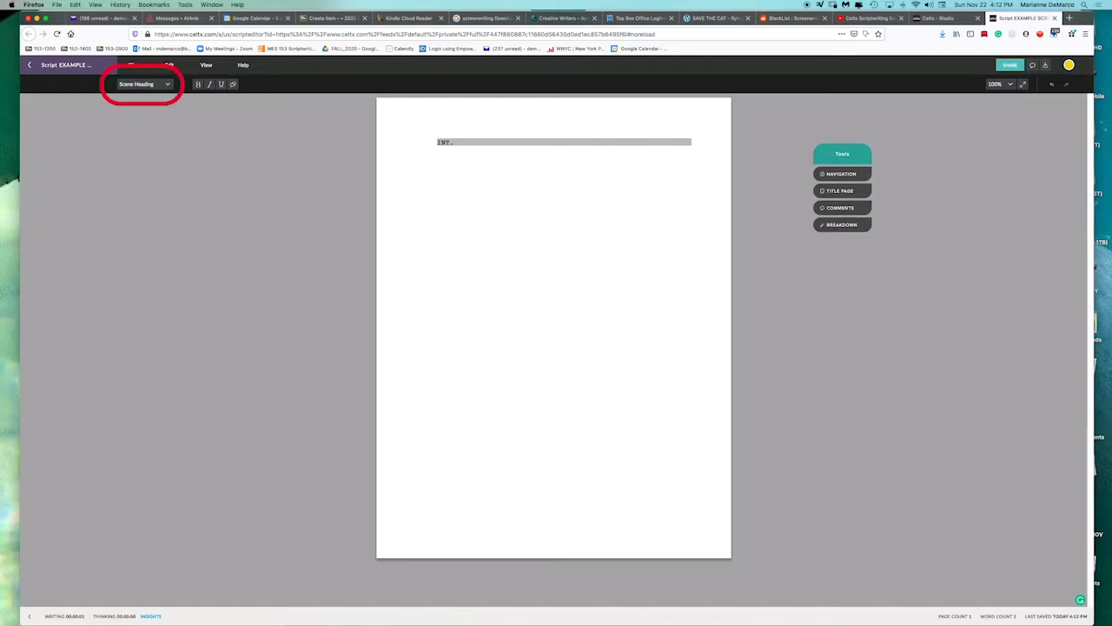
text(NEW YORK)
key(BackSpace)
key(BackSpace)
key(BackSpace)
key(BackSpace)
key(BackSpace)
key(BackSpace)
key(BackSpace)
text(APARTMEN)
text(T)
key(alt+BackSpace)
- Complete the scene heading so it reads "INT. TINY STUDIO APARTMENT - NIGHT"
text(TINY AAR)
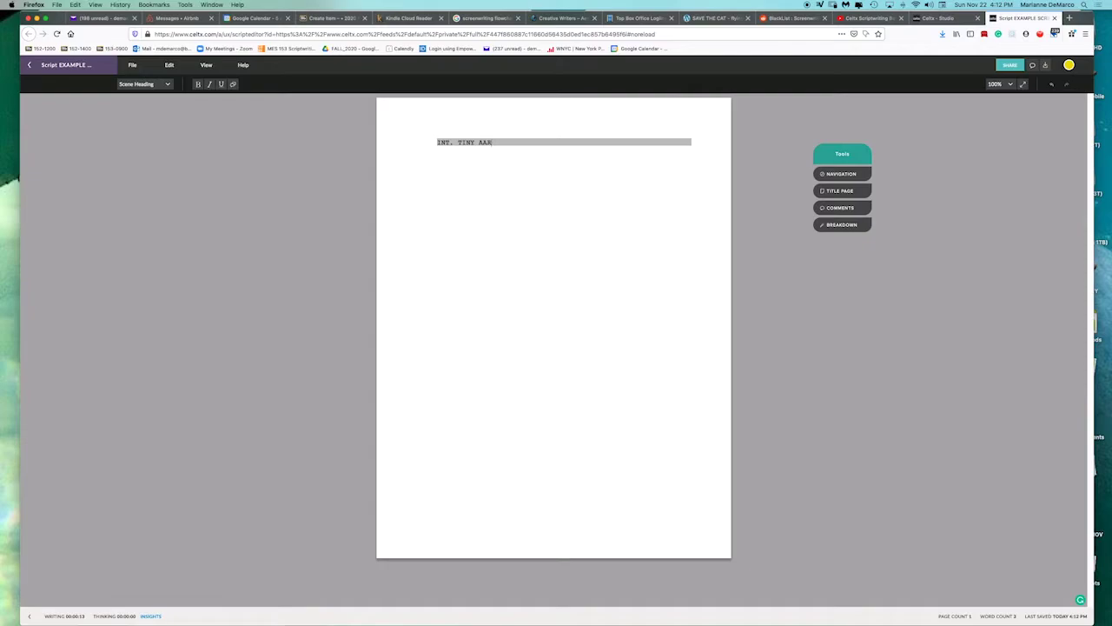
key(BackSpace)
key(BackSpace)
key(BackSpace)
text(STUDIO APARTMENT - NIGHT)
key(Return)
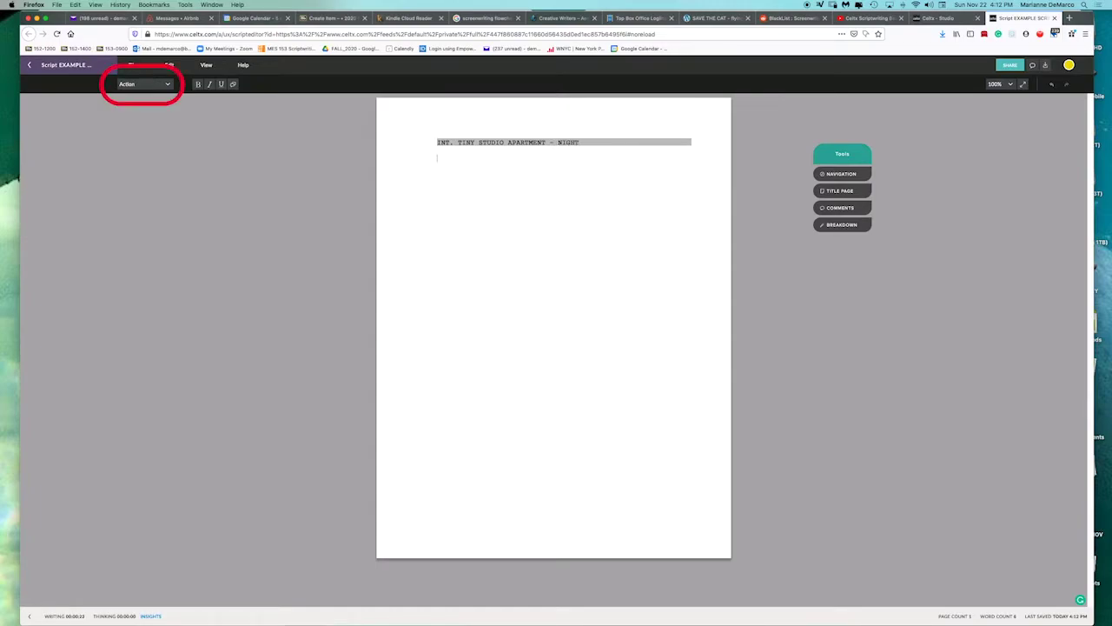
- Write the action description "THE PROFESSOR, old and female, sits typing at her computer." under the scene heading
text(THE PROFESSOR)
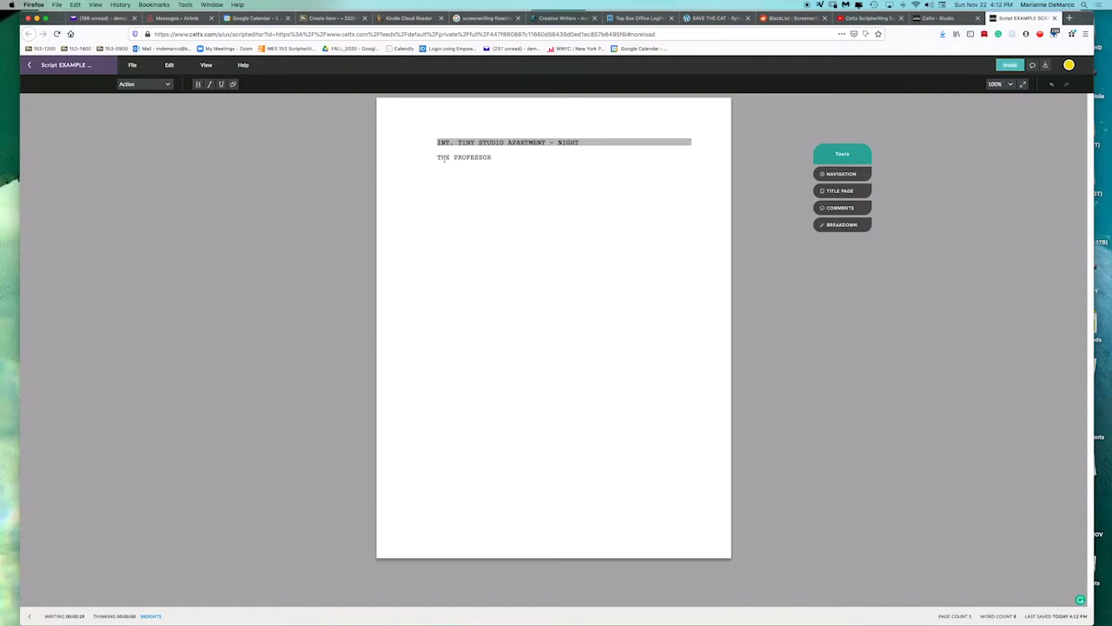
drag(437, 159, 492, 157)
key(Right)
text(, old and female, sits typing at her computer.)
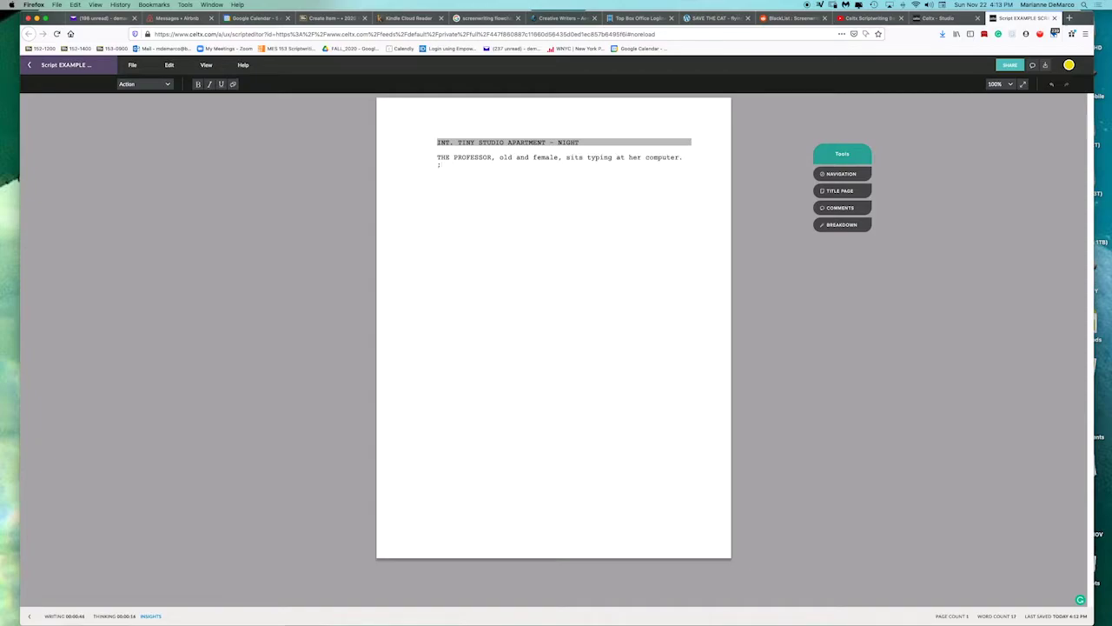
- Continue the action: "A giant empty bottle of Jack Daniels lays on its side at her feet. A cigarette dangles on her lips as she scowls."
text( A giant empty bottle of Jack Daniels lays on its side at her feet.)
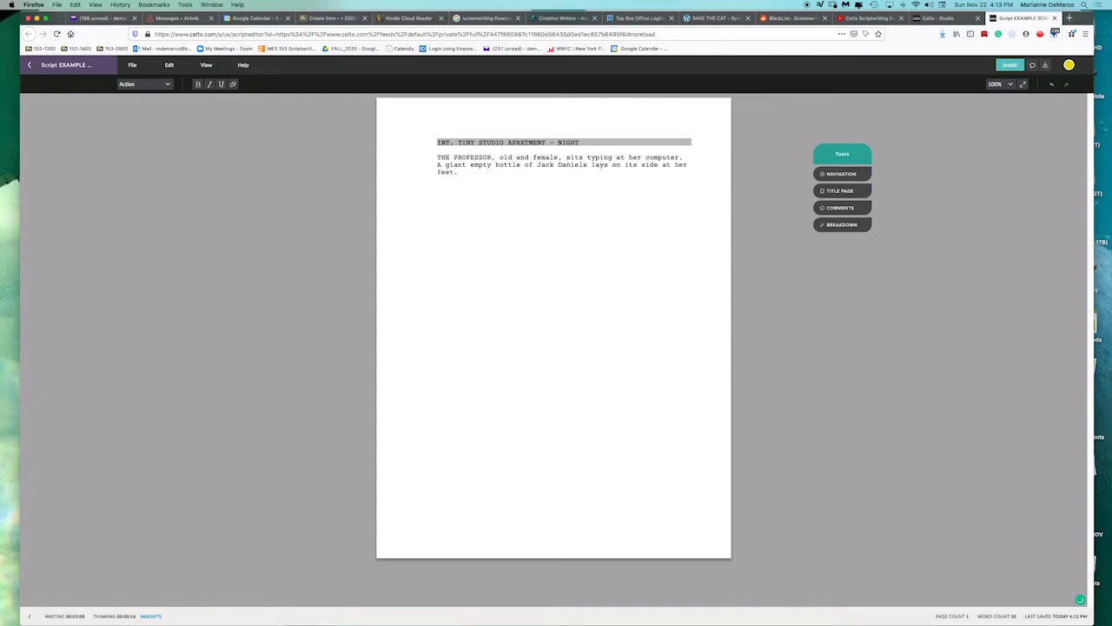
text(  A cigarette dangles on her lips as she scowls.)
key(Return)
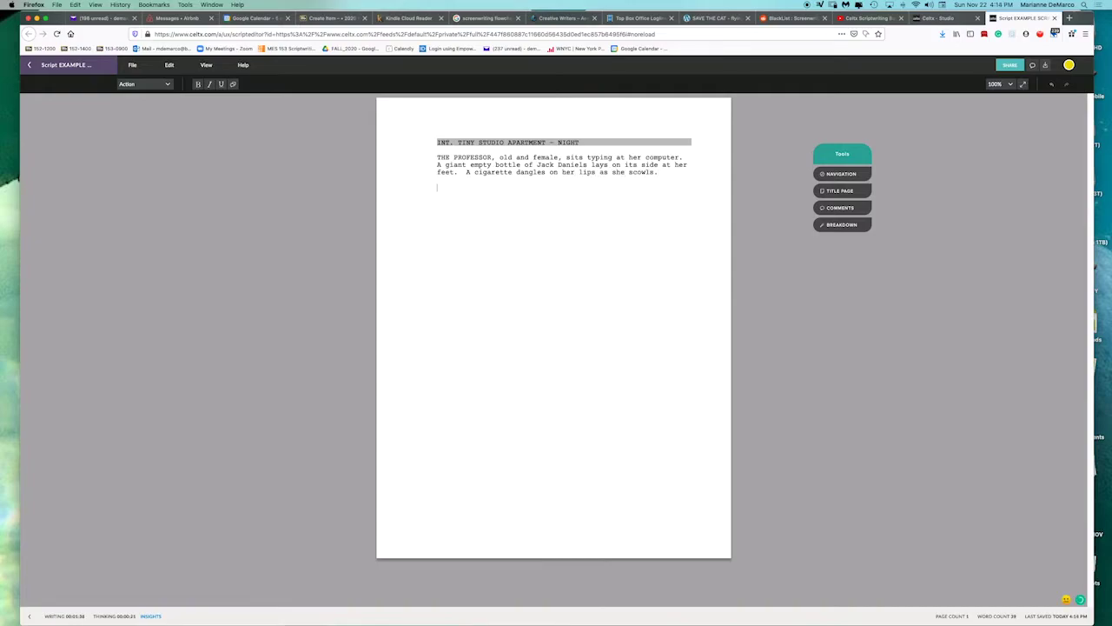
- Add a Character line reading PROFESSOR below the action paragraph
click(139, 87)
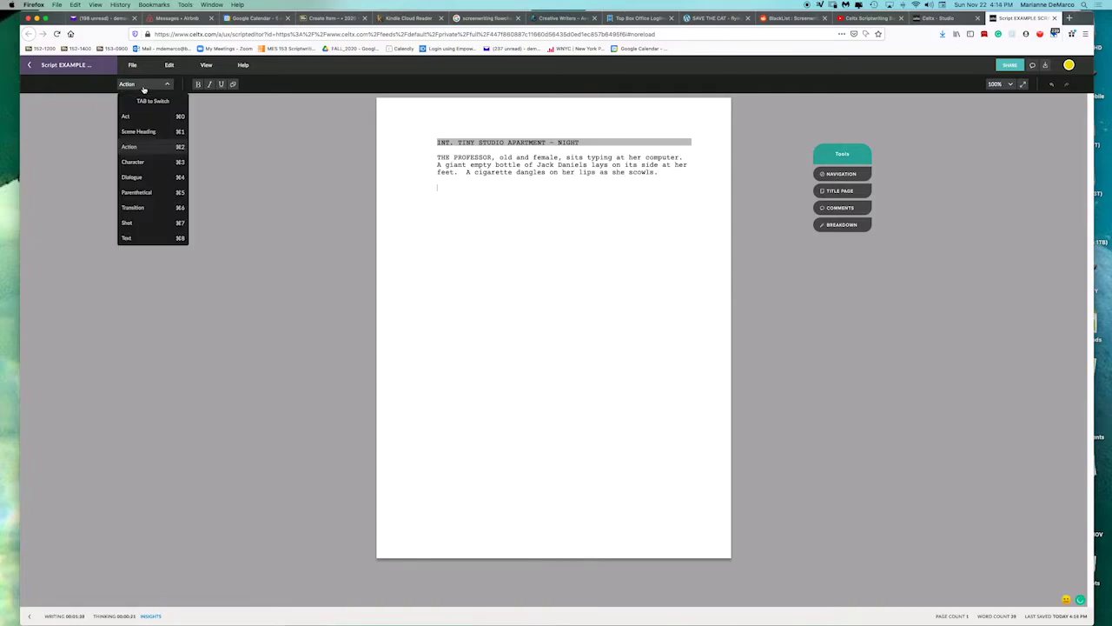
click(137, 161)
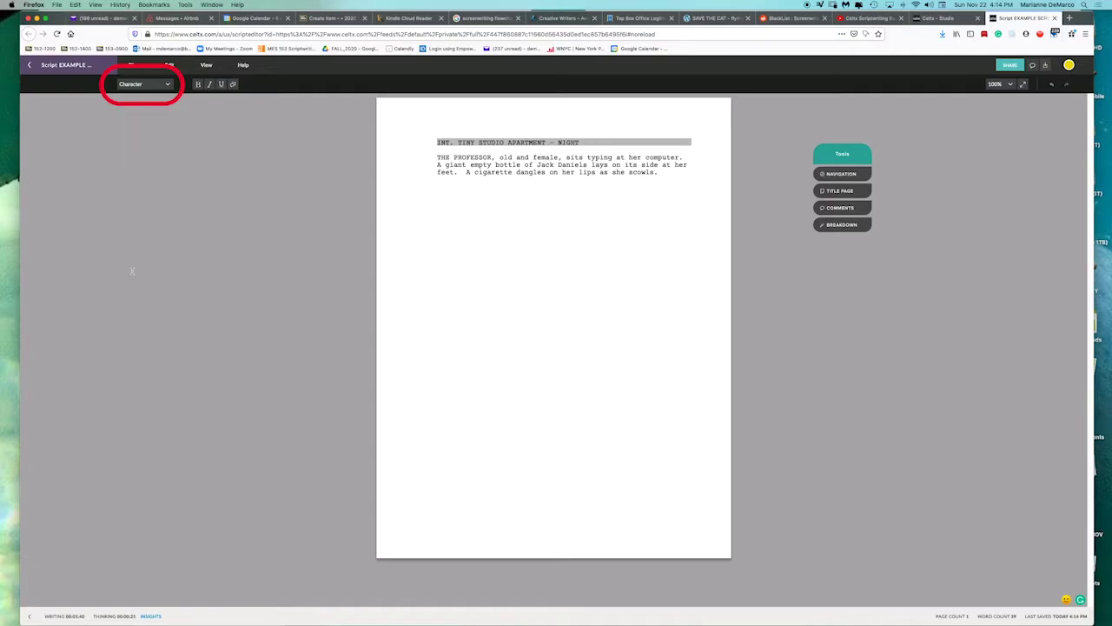
text(PROFESSO)
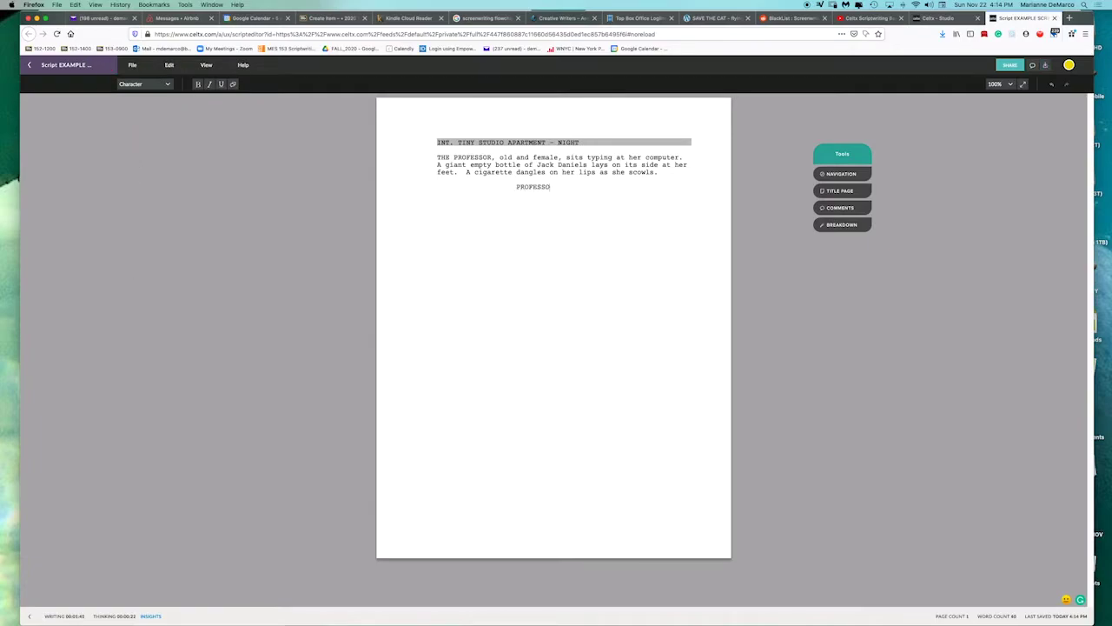
key(Return)
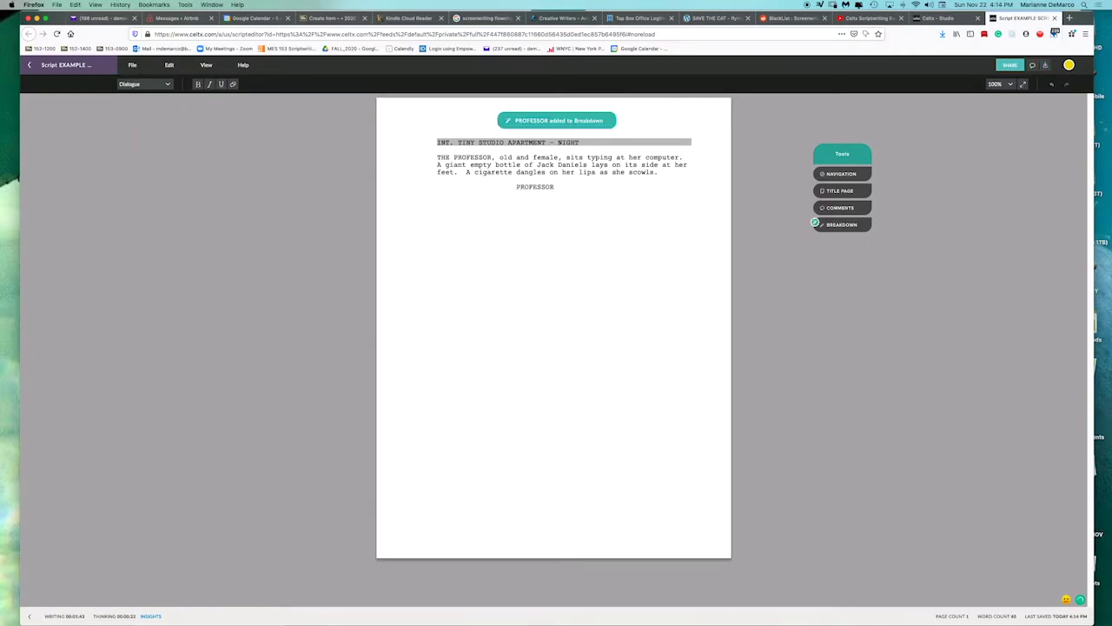
- Add the parenthetical "(to herself)" under the PROFESSOR character name
click(140, 85)
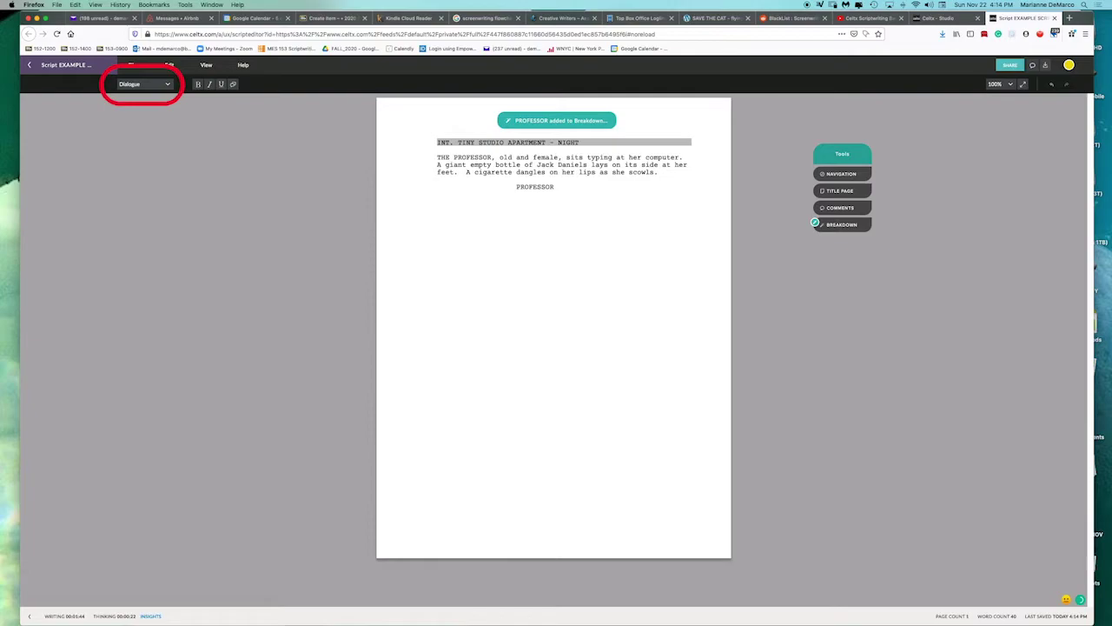
click(141, 84)
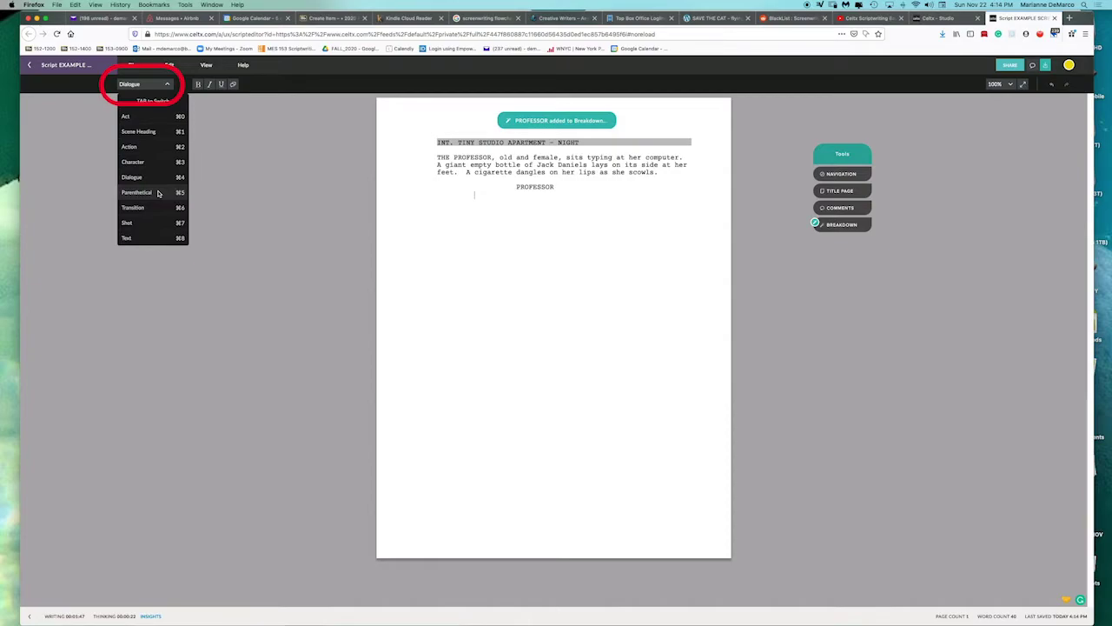
click(159, 192)
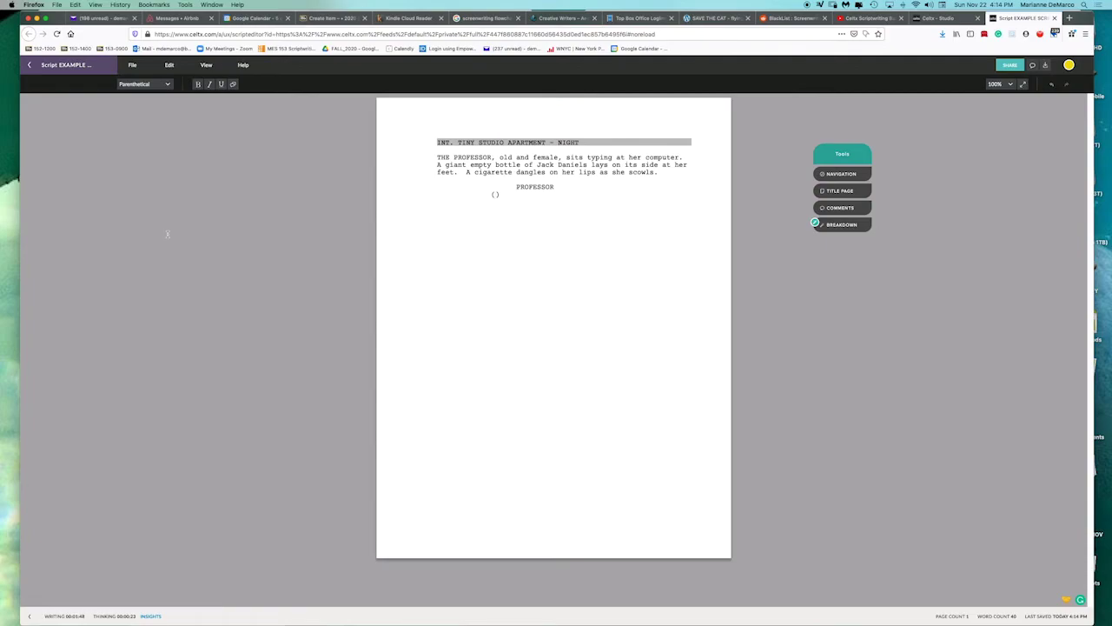
text(to herself)
key(Return)
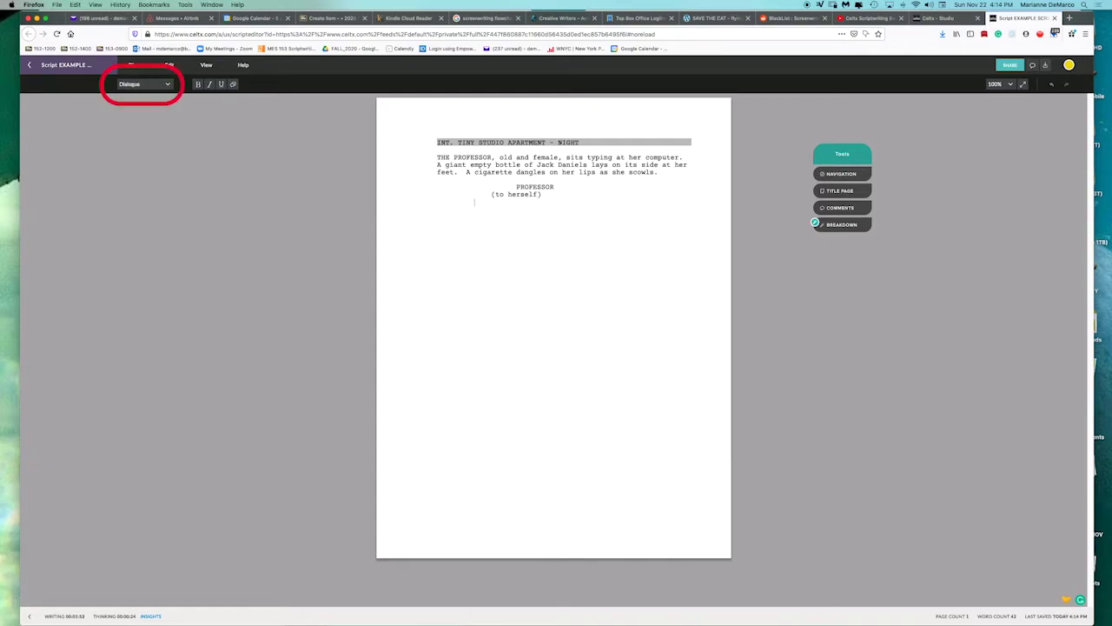
- Write the professor's dialogue "Those students... all having such a great time during this pandemic! HOW DARE THEY?"
text(Those students... a)
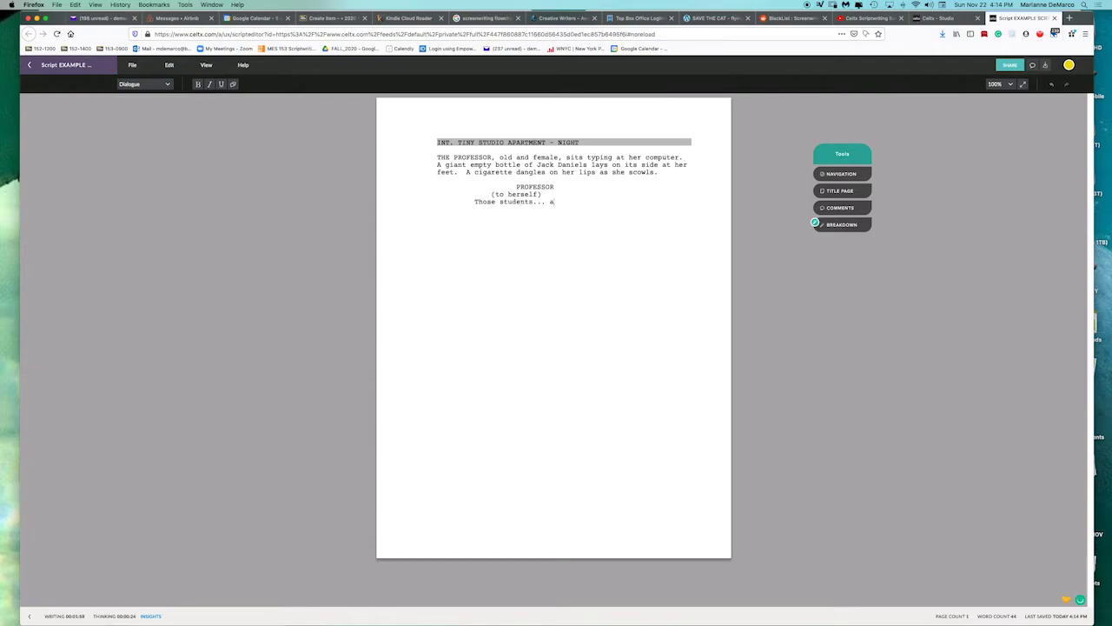
text(ll having such a great time during this)
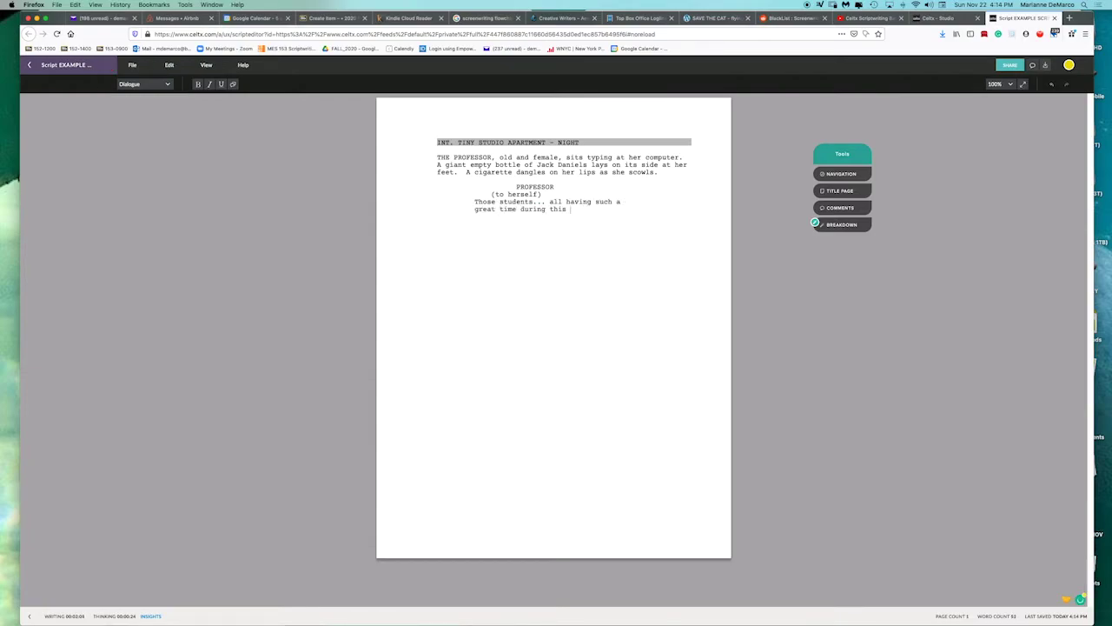
text( pandemic!  HOW DARE THEY?)
key(Return)
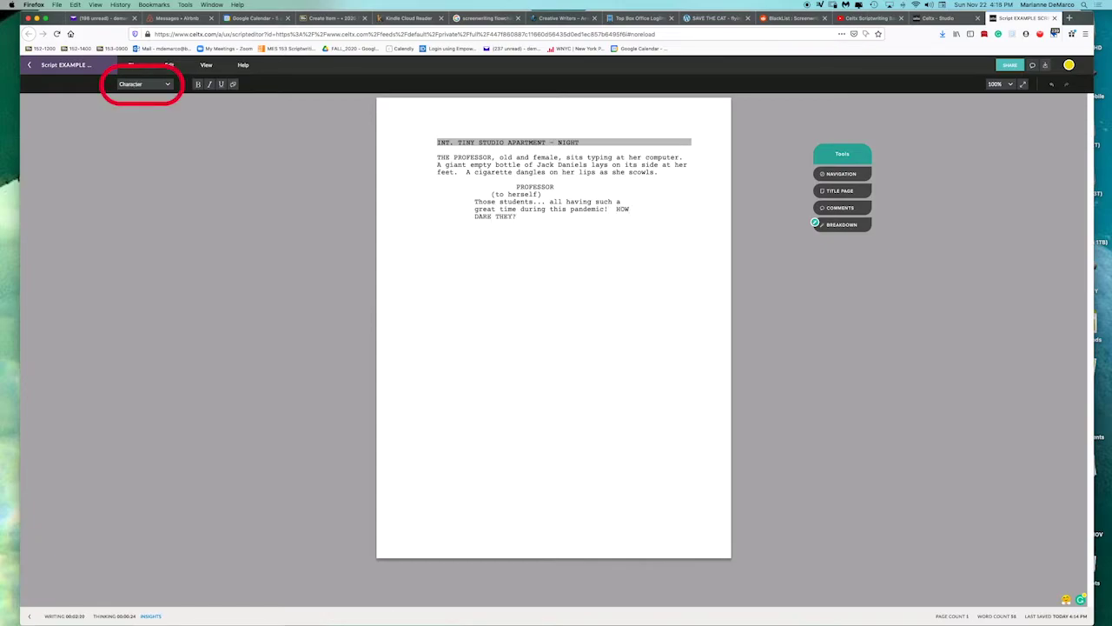
- Add an Action line reading "Her scream scares a sleeping dog behind her, who scurries off into a corner, whimpering."
click(167, 84)
click(155, 132)
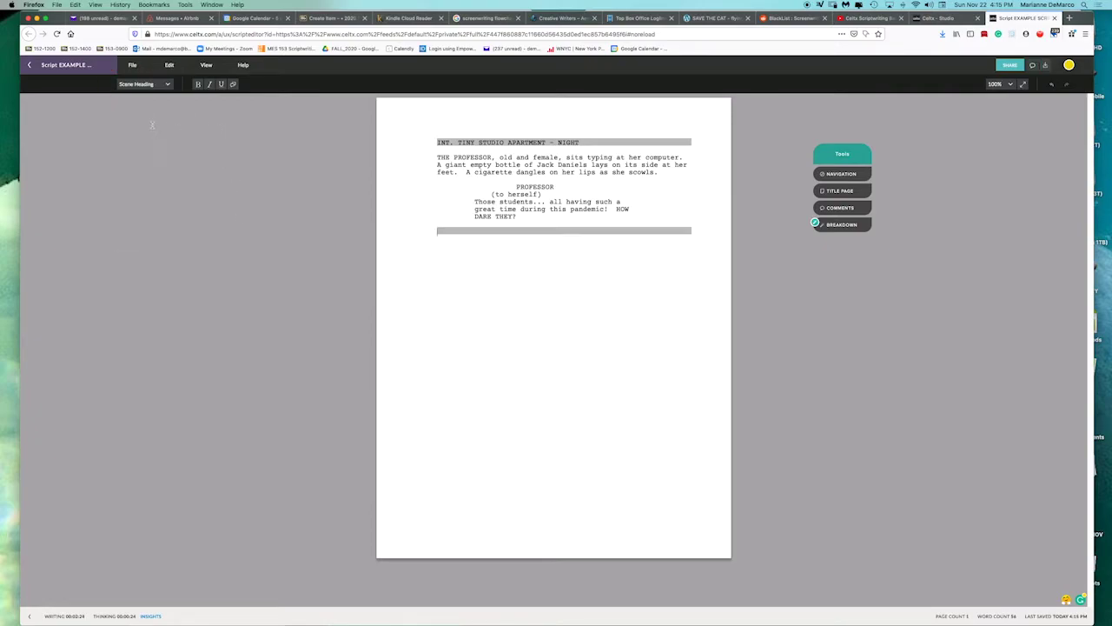
click(168, 84)
click(156, 145)
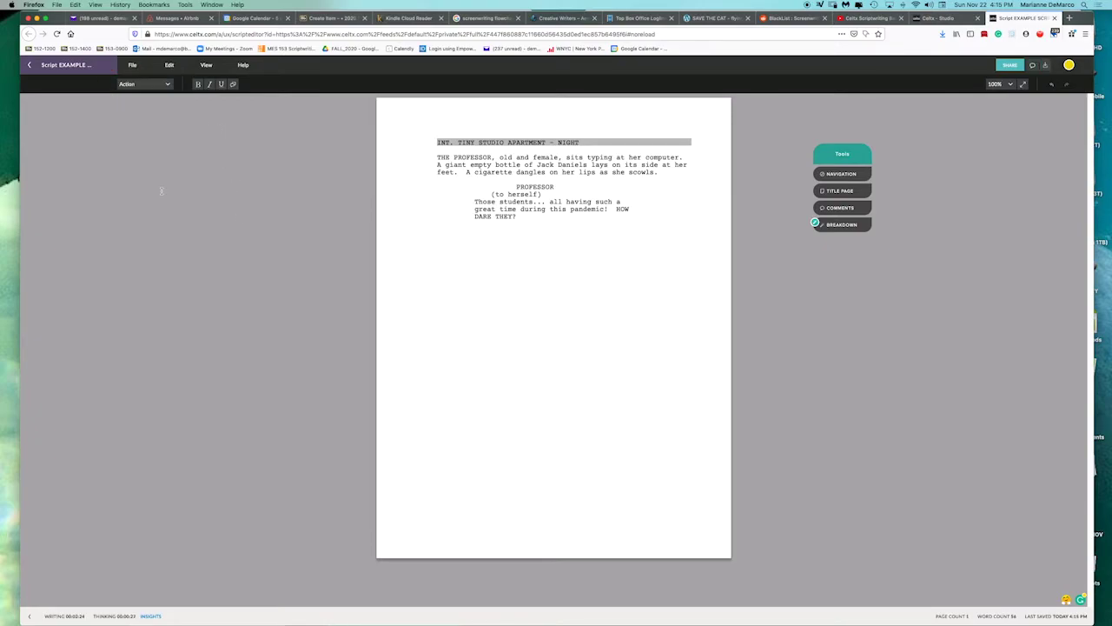
text(Her scream scares a sleeping dog behind her, who scurries off into a corner, whimpering.)
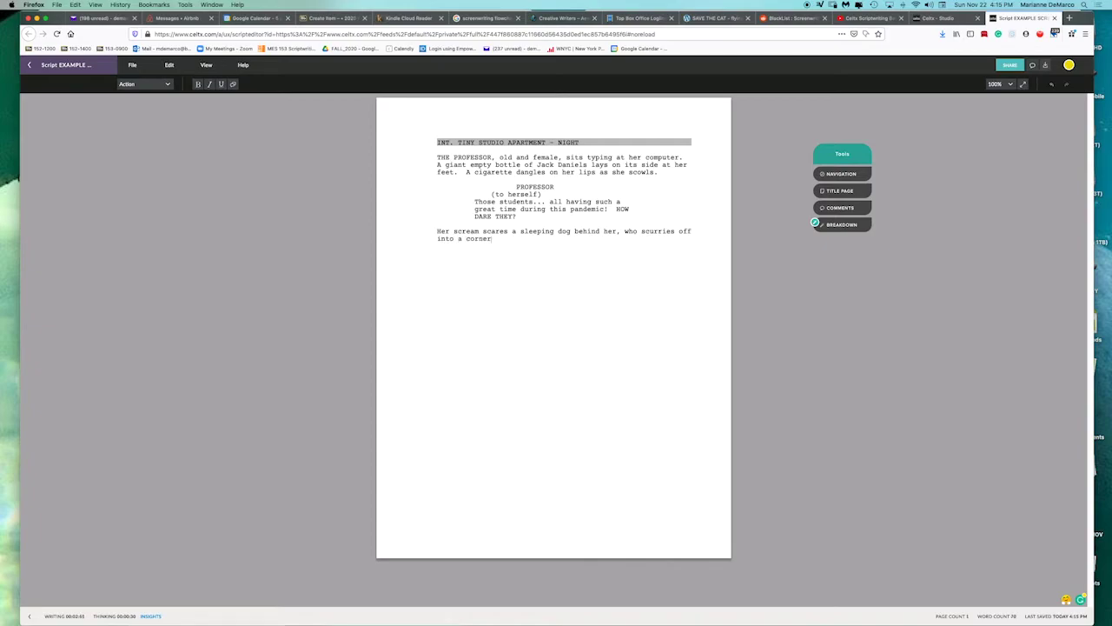
key(Return)
- Add PROFESSOR: "Well... I'll show them! I'll give them so much work they'll rue the day they ever so much as thought of signing up for this class!"
text(P)
key(Return)
key(Return)
text(Well... I'll show them!  I'll give them so much)
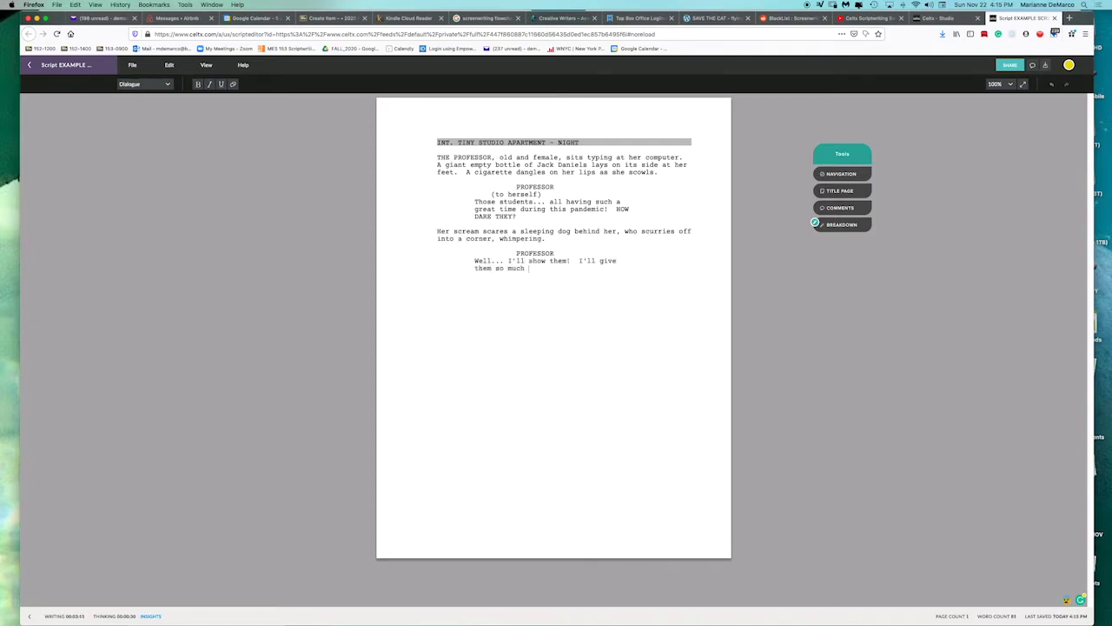
text( work they'll rue the day they ever so much as thought of signing up for this class!)
key(Return)
- Add the parenthetical "(laughing maniacally)" to the speech, followed by the dialogue "I'LL MAKE THEM PAY!"
click(143, 83)
click(156, 199)
text(laughing )
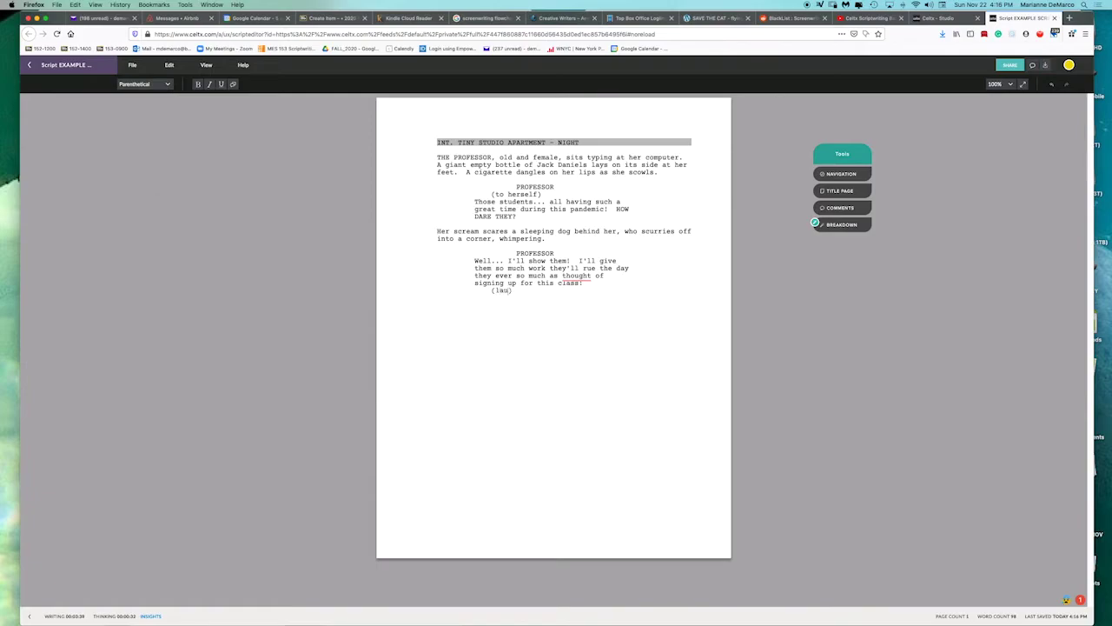
text(maniacally)
key(Return)
text(I'LL MAKE THEM PAY!)
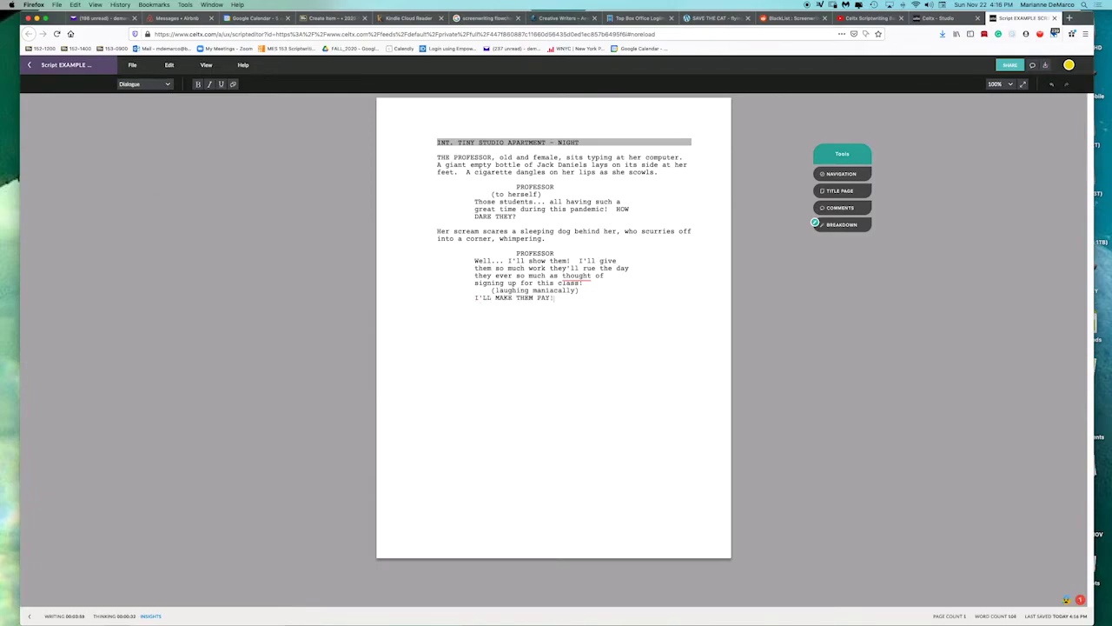
key(Return)
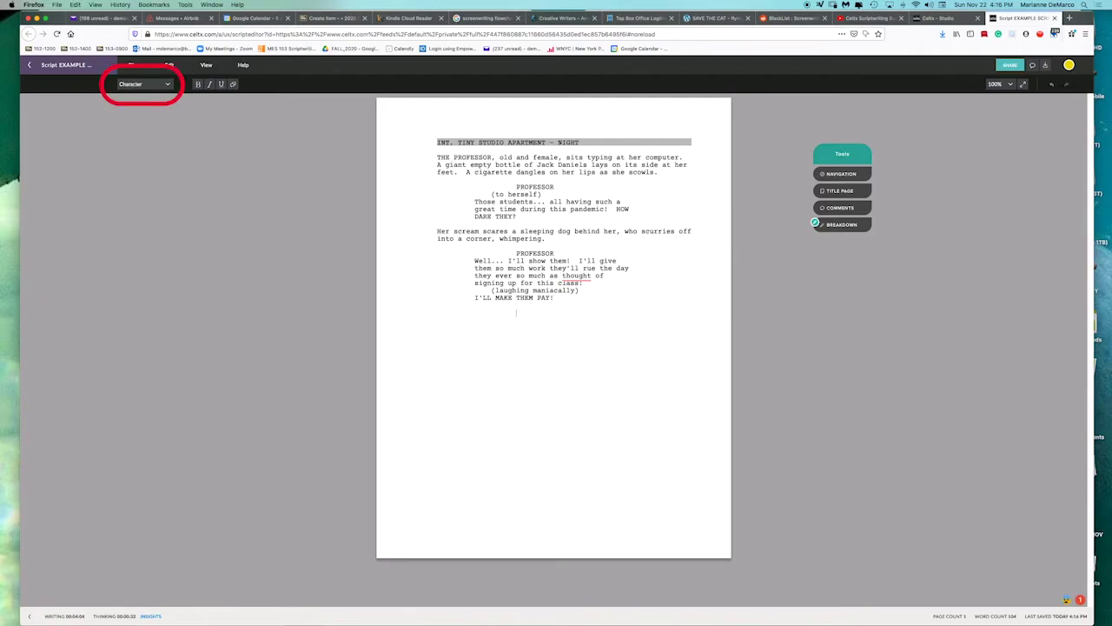
- Add an Action line reading "She suddenly looks around her left and right, searching."
click(143, 83)
click(153, 140)
text(She suddenly looks around her left and right, searching.)
key(Return)
- Add a PROFESSOR character line with the dialogue "Huh... where'd I put that goblet full of the blood of an infant?"
text(P)
key(Return)
text(Huh.. where'd I put that)
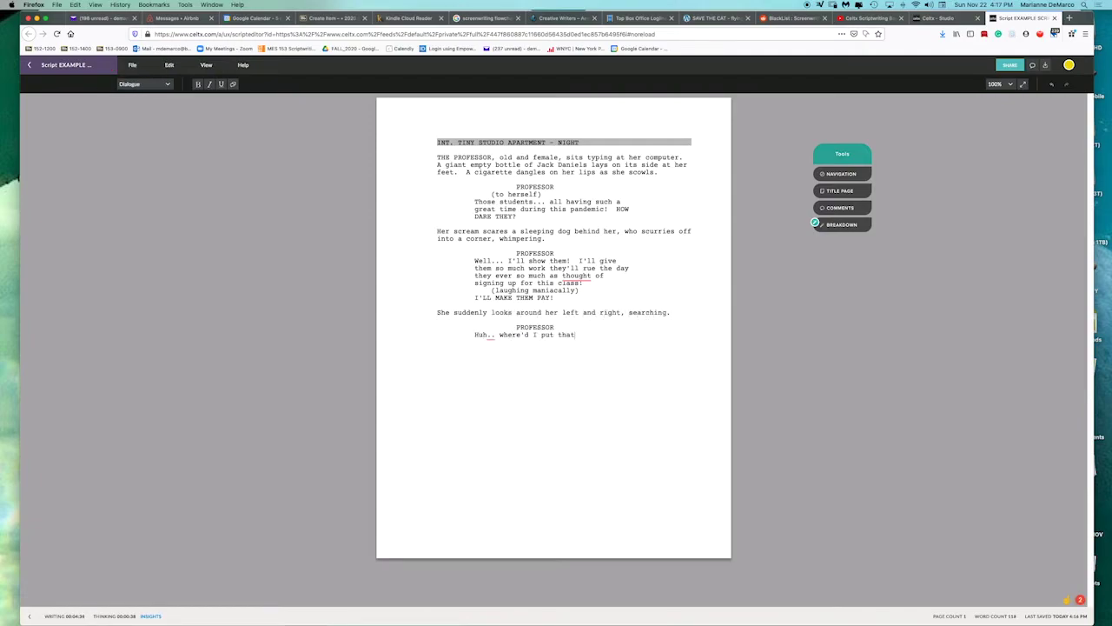
text(.)
key(super+Right)
text(goblet full of the blood of an infant)
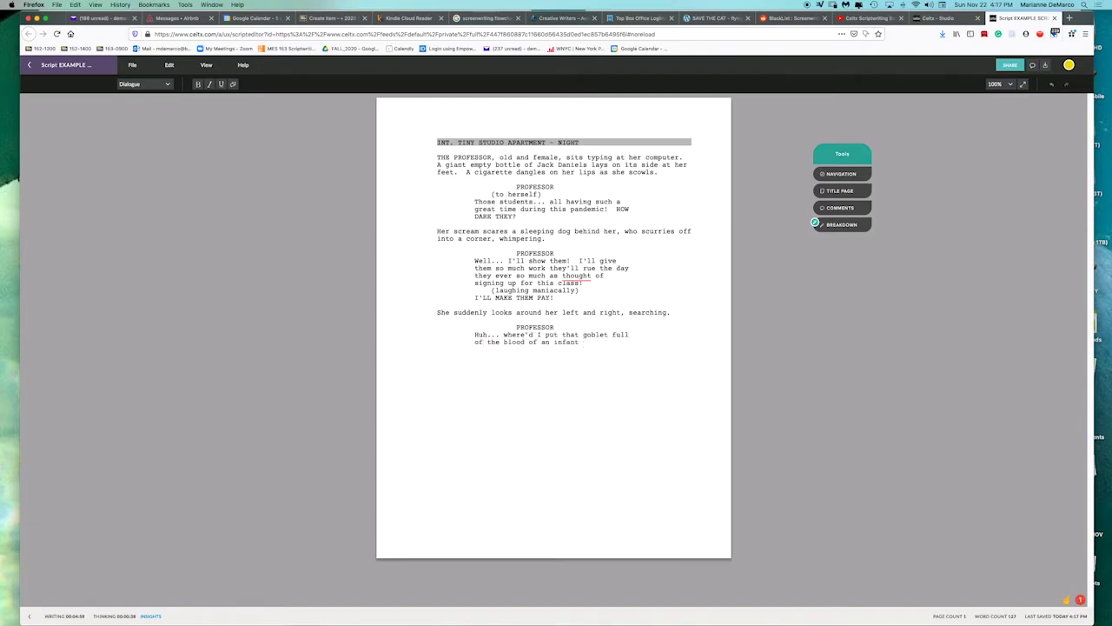
- Add the parenthetical "(spotting it)" and the dialogue "Ah! There it is. Yum, yum." to the professor's speech
key(Return)
text((spotting it))
key(Return)
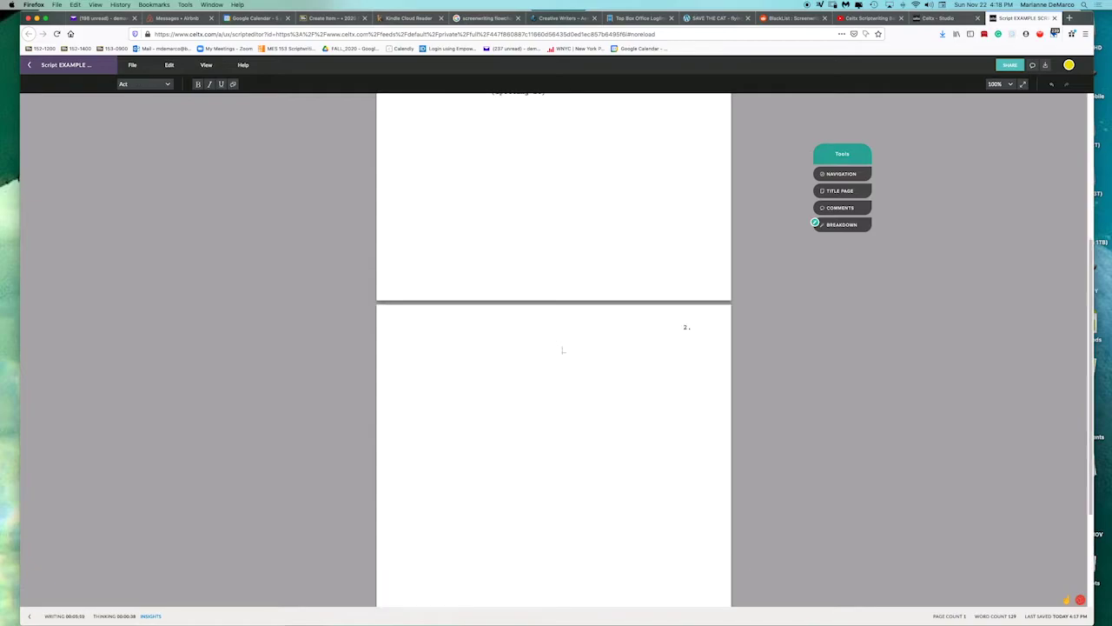
text(Ah! There it is.  Yum, yum.)
key(Return)
- Add the action line "She downs the contents." after the professor's last dialogue
key(BackSpace)
text(She downs the conte)
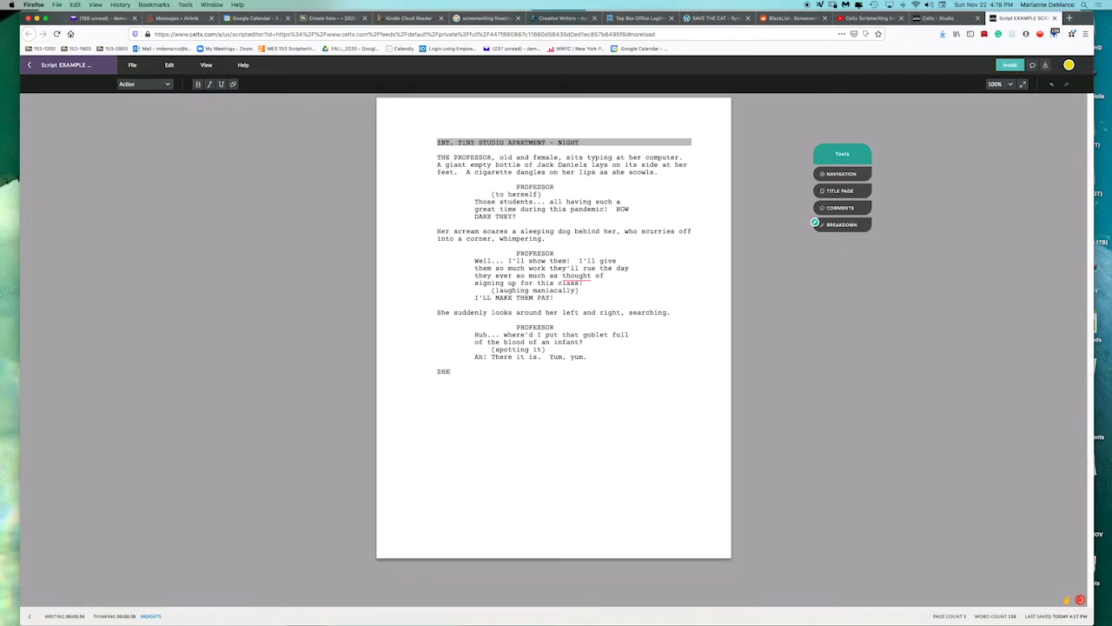
text(nts.)
key(Return)
- Change the new empty line to a Scene Heading element
key(Tab)
key(Tab)
key(Tab)
key(Tab)
key(Tab)
key(Tab)
key(Tab)
text(EXT)
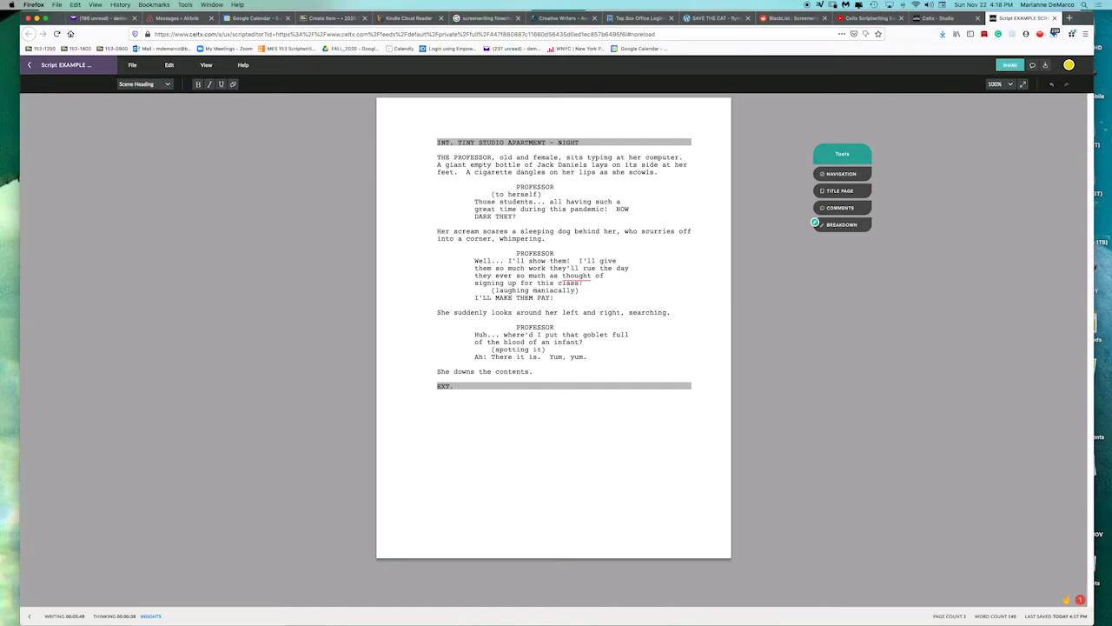
text(. F)
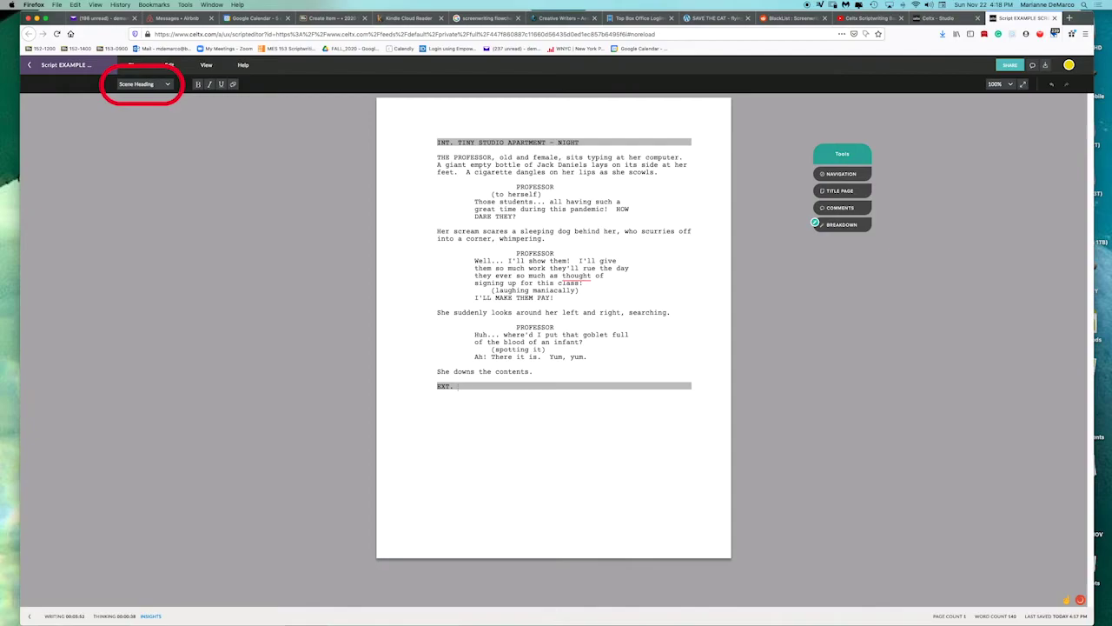
text(RONX STREET -)
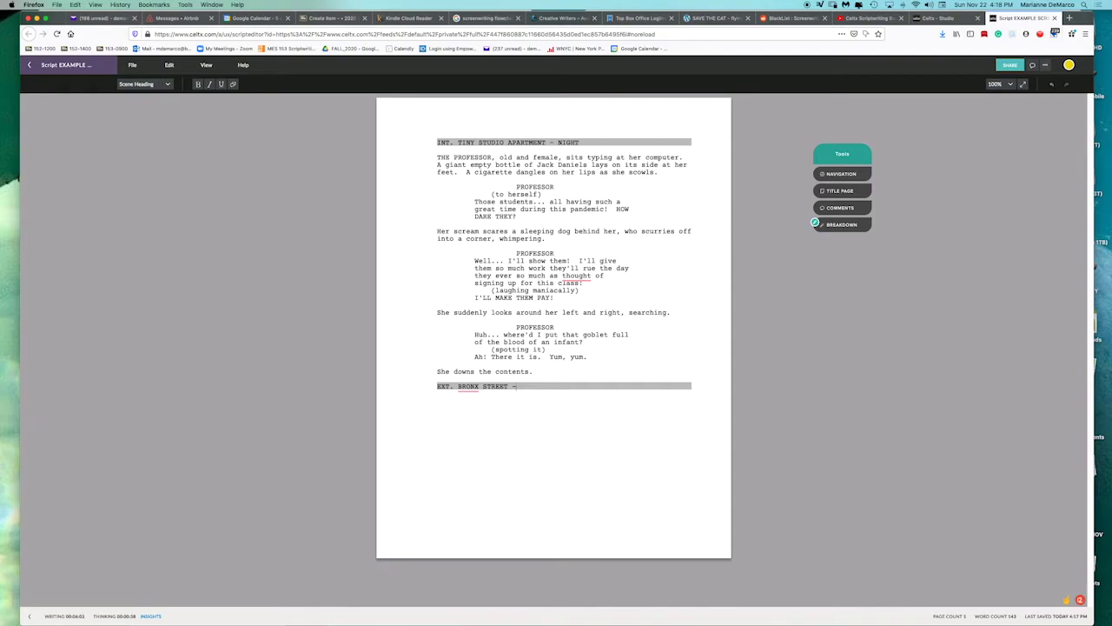
key(BackSpace)
key(BackSpace)
key(BackSpace)
key(BackSpace)
key(BackSpace)
key(BackSpace)
key(BackSpace)
key(BackSpace)
key(BackSpace)
key(BackSpace)
key(BackSpace)
key(BackSpace)
key(BackSpace)
key(BackSpace)
key(BackSpace)
key(BackSpace)
- Write the second scene heading as "INT. BRONX HOSPITAL, MATERNITY WARD - NIGHT"
text(INT. BRONX HOSPITAL, MATERNITY WARD - NIGHT)
key(Return)
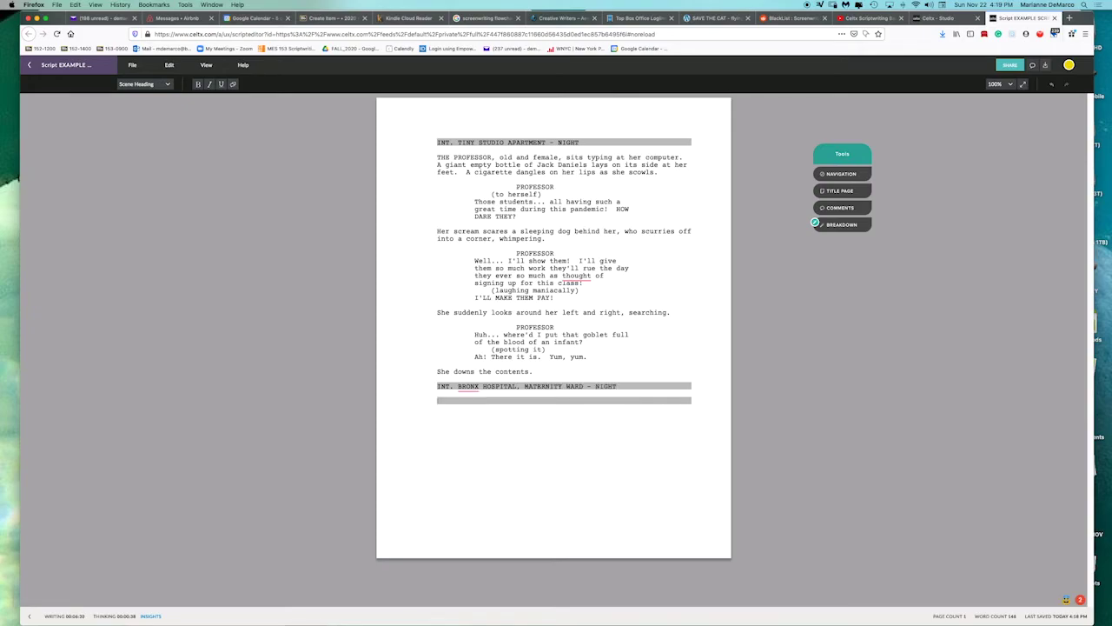
- Add the action "A NURSE in starched whites is checking a list and consulting names on each in a line of bassinette." under the hospital scene heading
key(Tab)
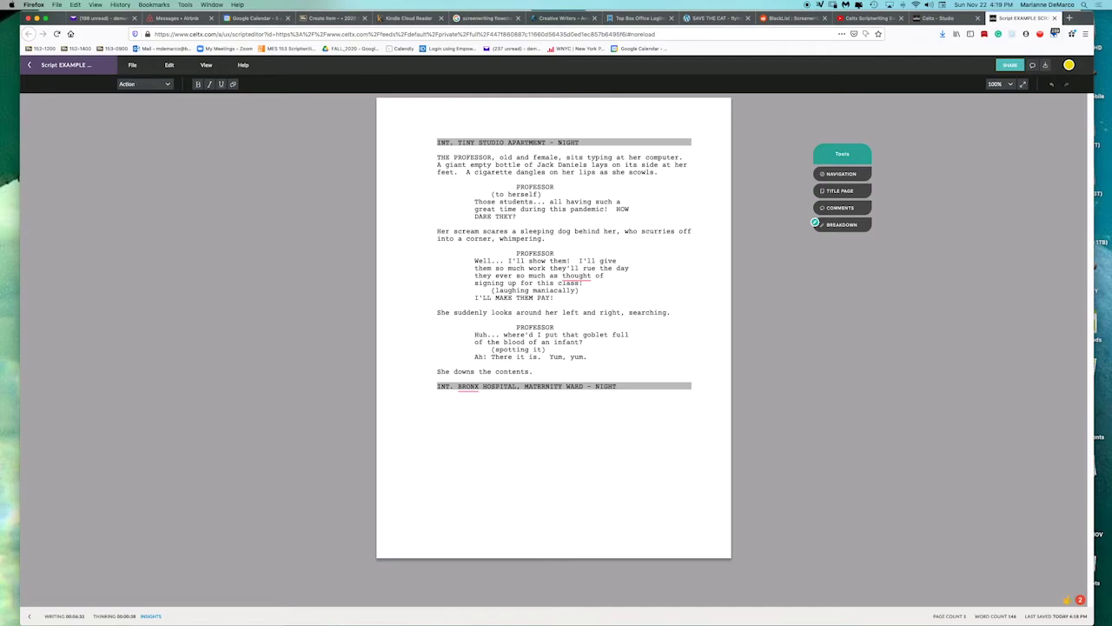
text(A NURSE)
text(in starched whites is checking a list and consulting with)
key(BackSpace)
key(BackSpace)
key(BackSpace)
key(BackSpace)
text(names on each in a line of bassinette.)
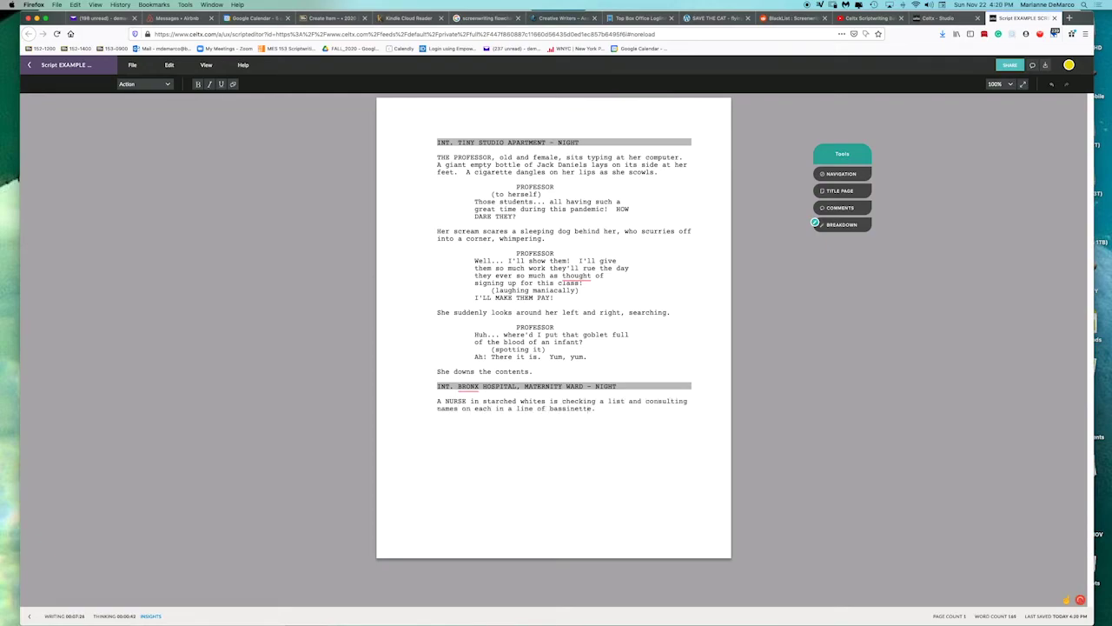
- Pluralize "bassinette" and append "She gets to the fifth bassinette and looks at it confused. Unlike the other bassinettes, this one is empty."
key(BackSpace)
text(s.  She gets to a)
key(BackSpace)
key(BackSpace)
text(the fifth bassinette and looks at it confused. Unlike the other bassinettes, this one is empty.)
- Add character NURSE with the dialogue "Well that's odd, I thought for sure I left that baby here. Now, where could I have left it?"
key(Return)
text(NURSE)
key(Return)
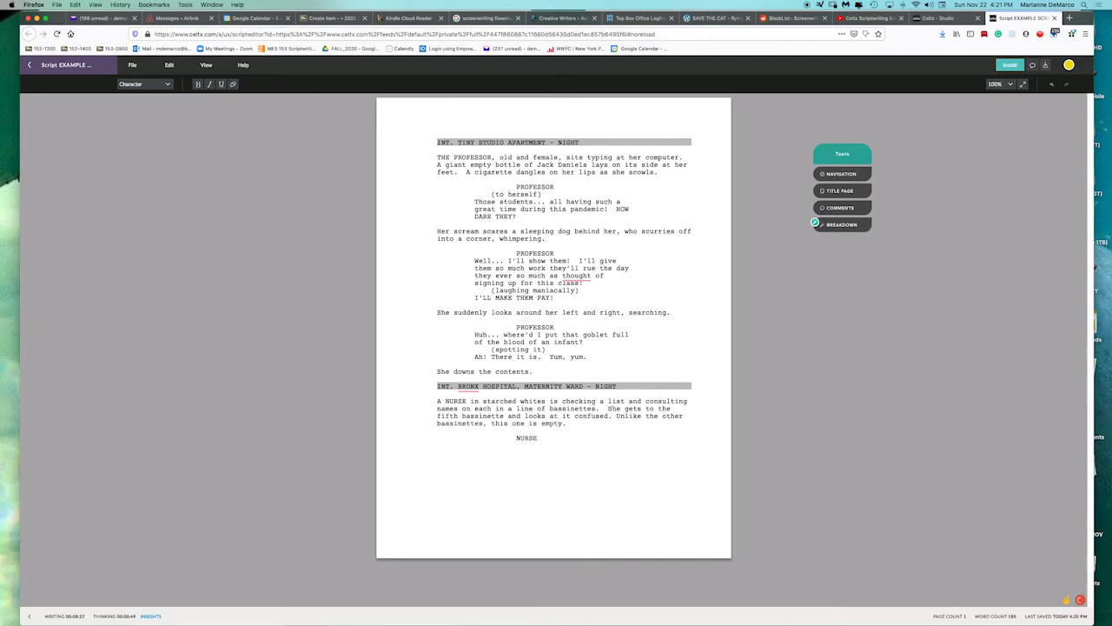
text(Well that's odd, I thought for sure I left that baby here.  Now, where could I have left it?)
- Add the action line "She looks around the room." after the nurse's dialogue
key(Return)
key(Tab)
text(She looks aroun)
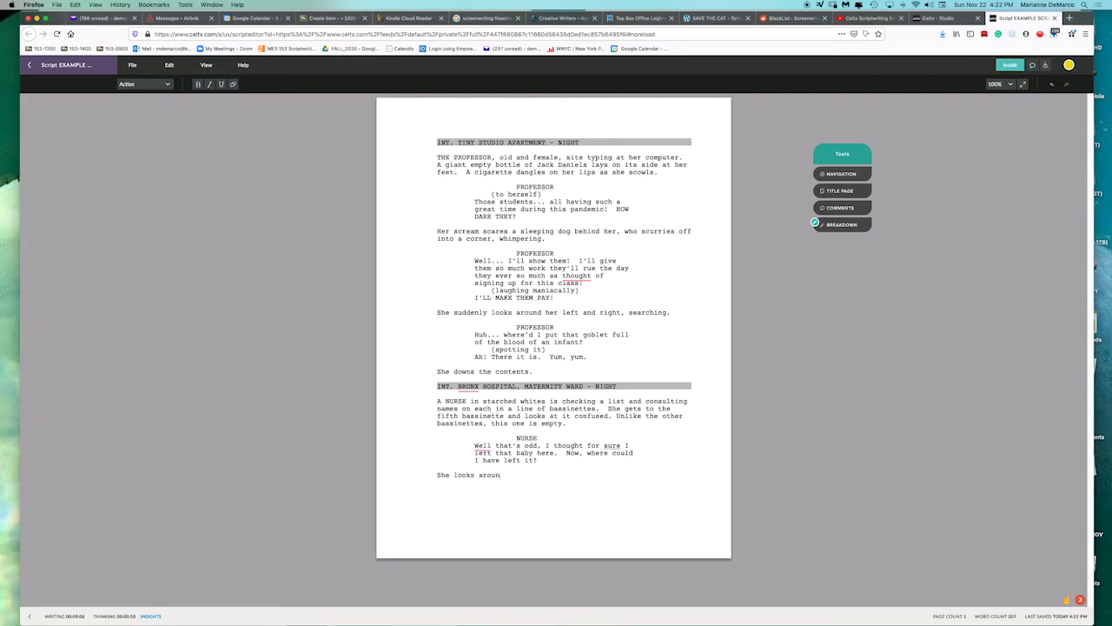
text(d the room.)
- Download the script as a PDF and save it in the CALENDARS folder under the name "lastnamefirstnamescriptname"
click(131, 65)
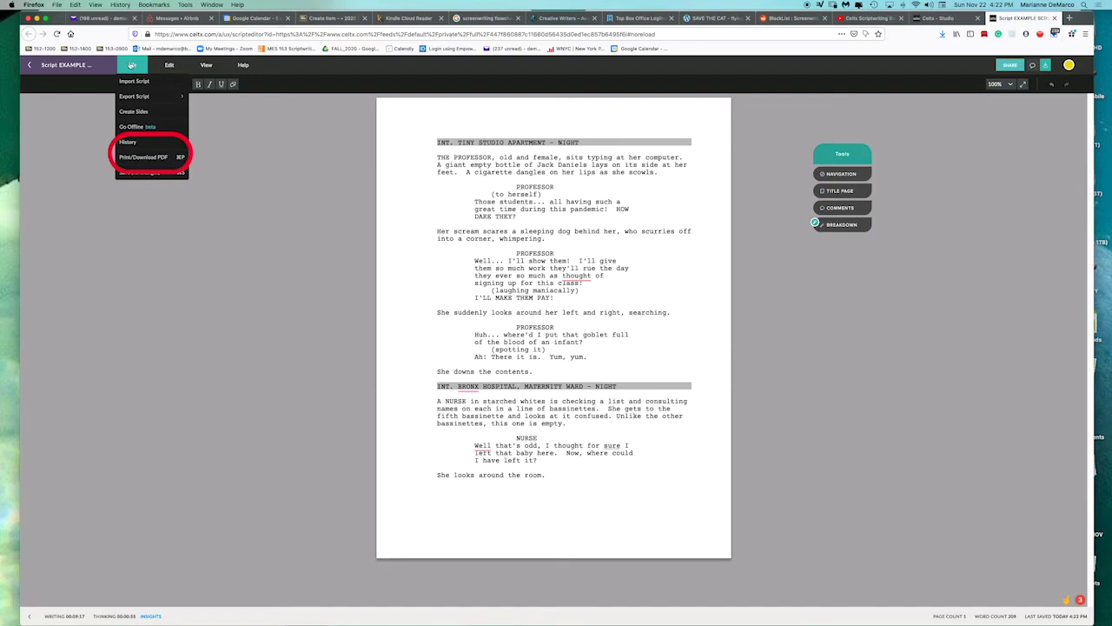
click(149, 158)
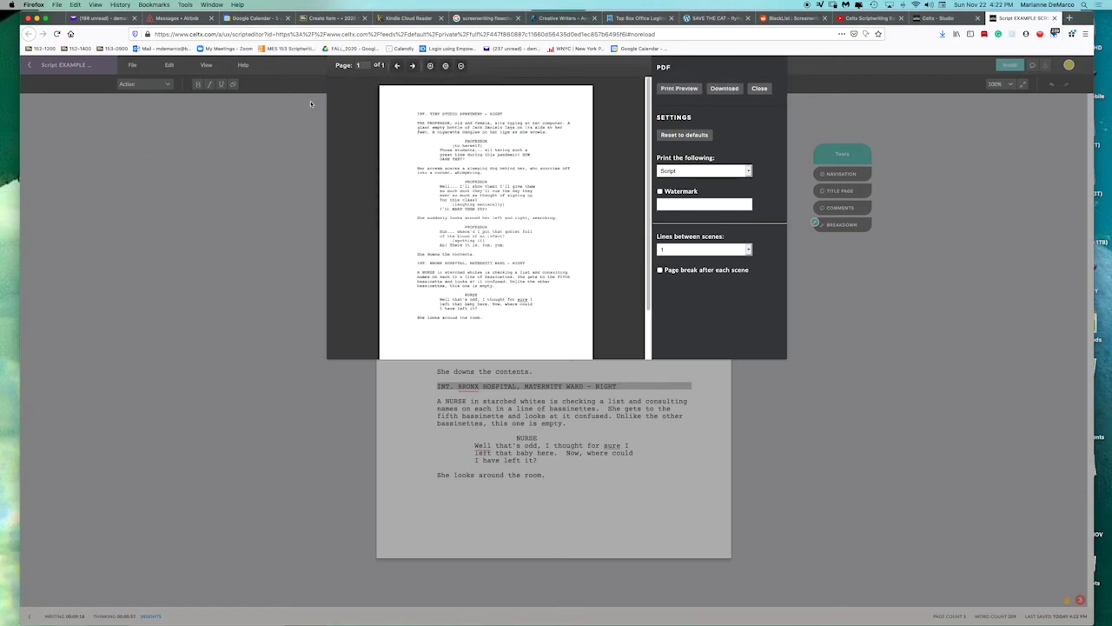
click(730, 89)
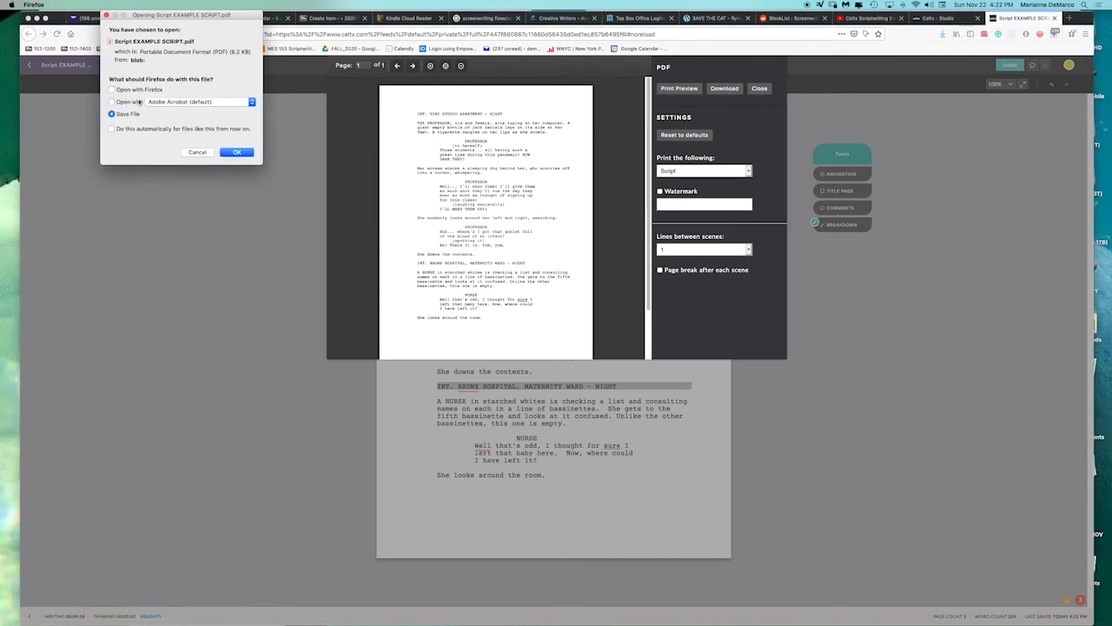
click(236, 152)
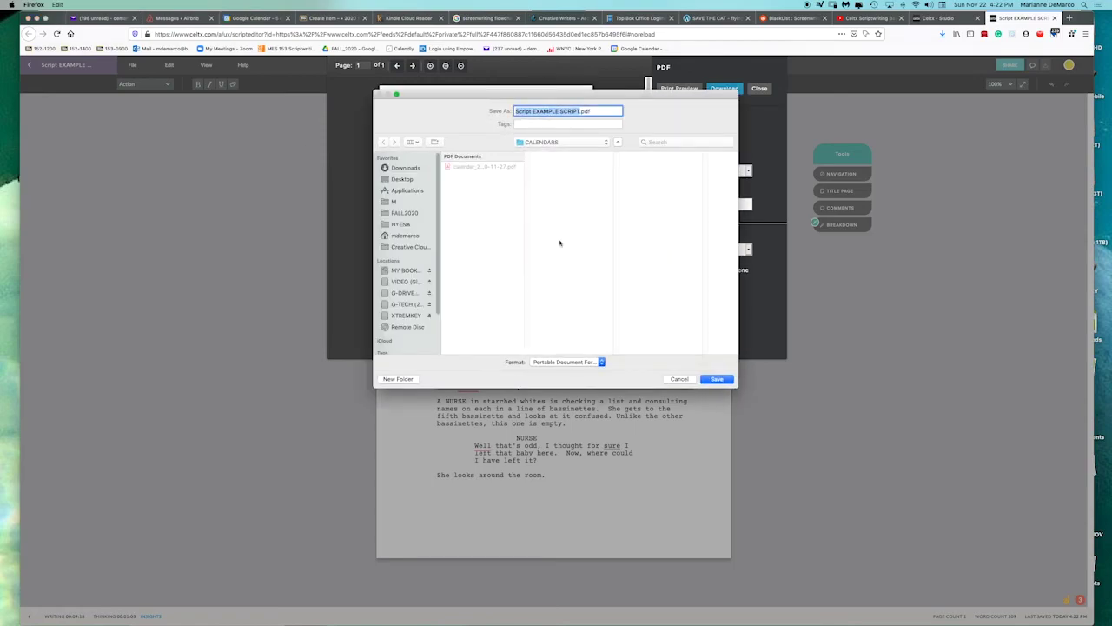
text(lastnamefirstnamescriptname)
click(721, 378)
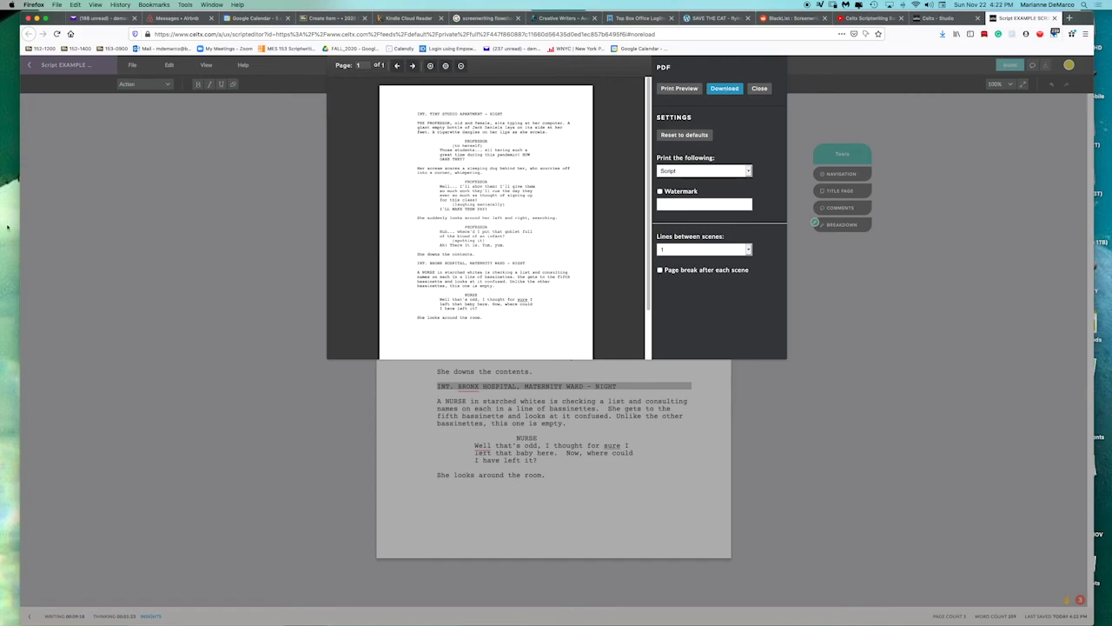
- Switch to Finder, preview lastnamefirstnamescriptname.pdf in the CALENDARS folder inside M, and return to Firefox
mouse_move(2, 206)
click(15, 162)
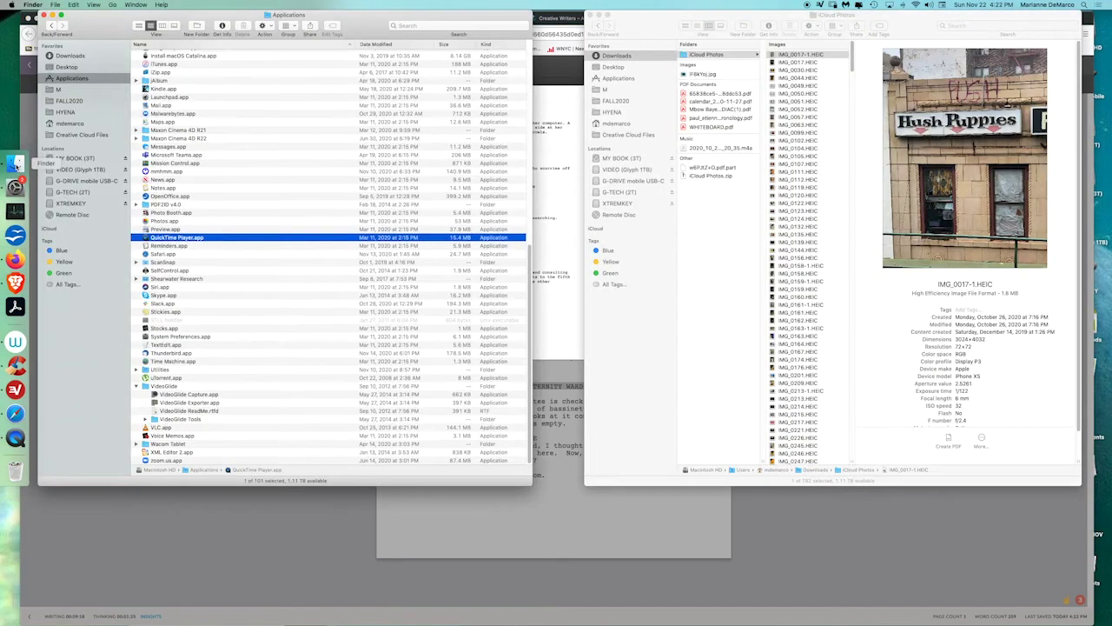
click(102, 89)
click(182, 67)
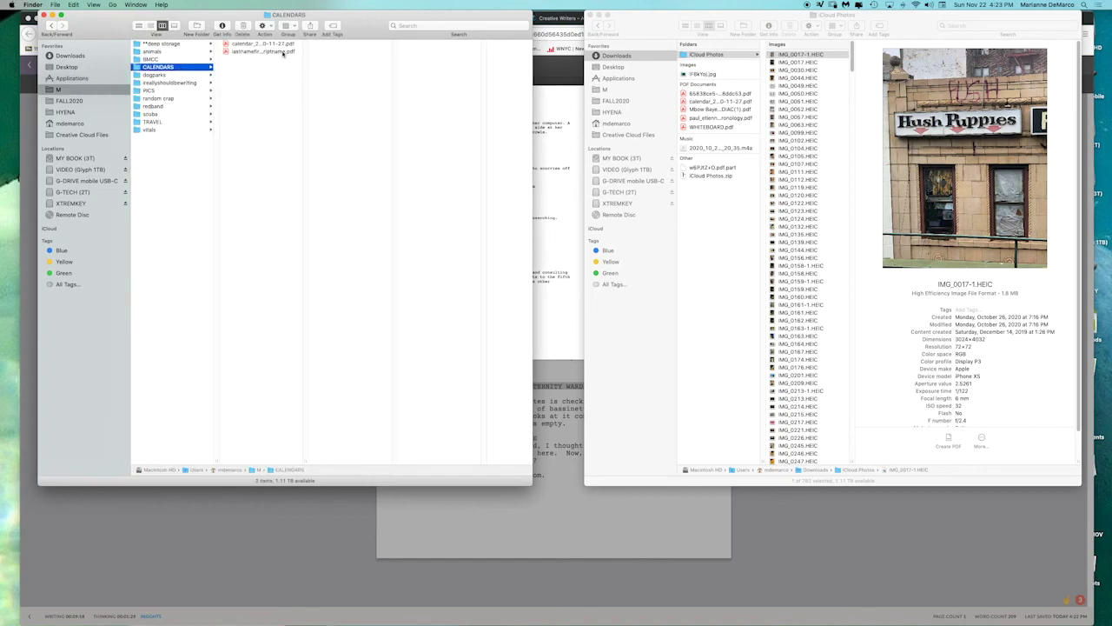
click(284, 53)
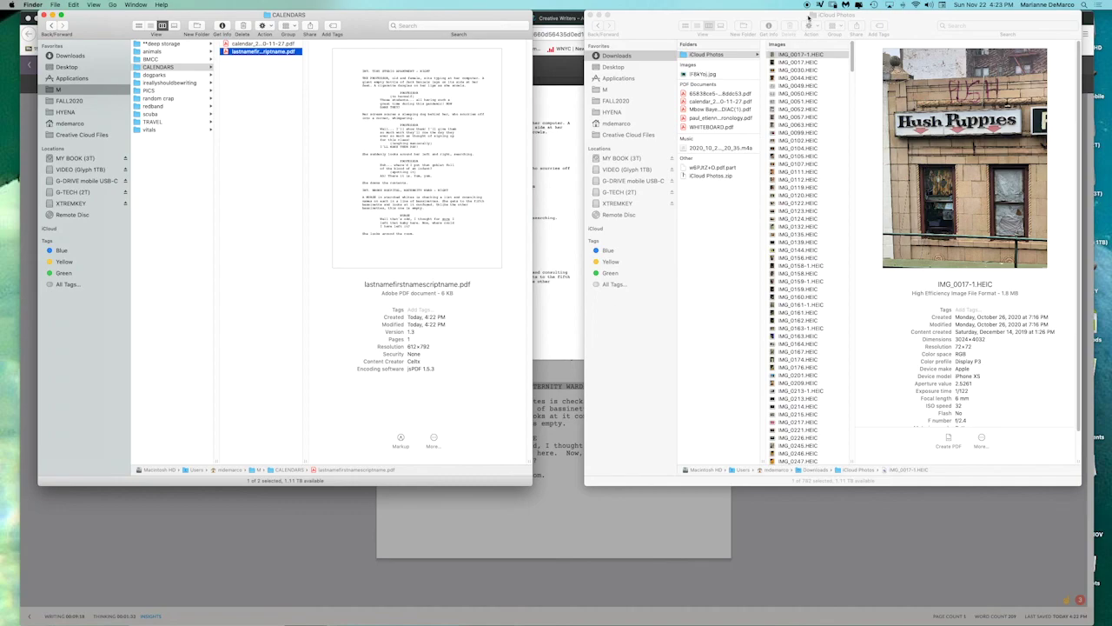
key(super+Tab)
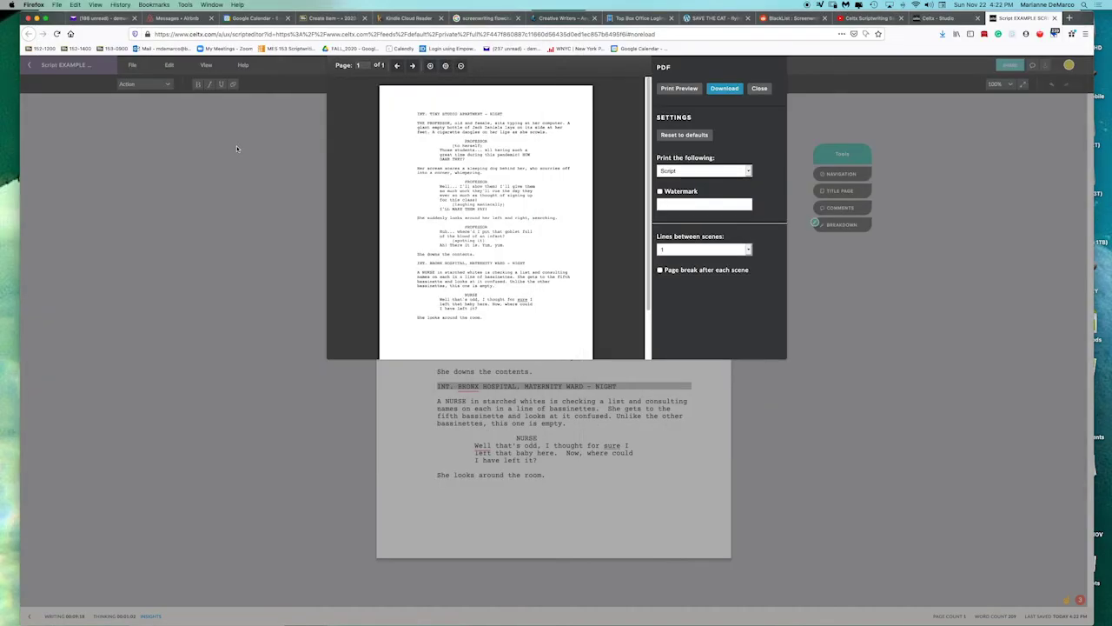